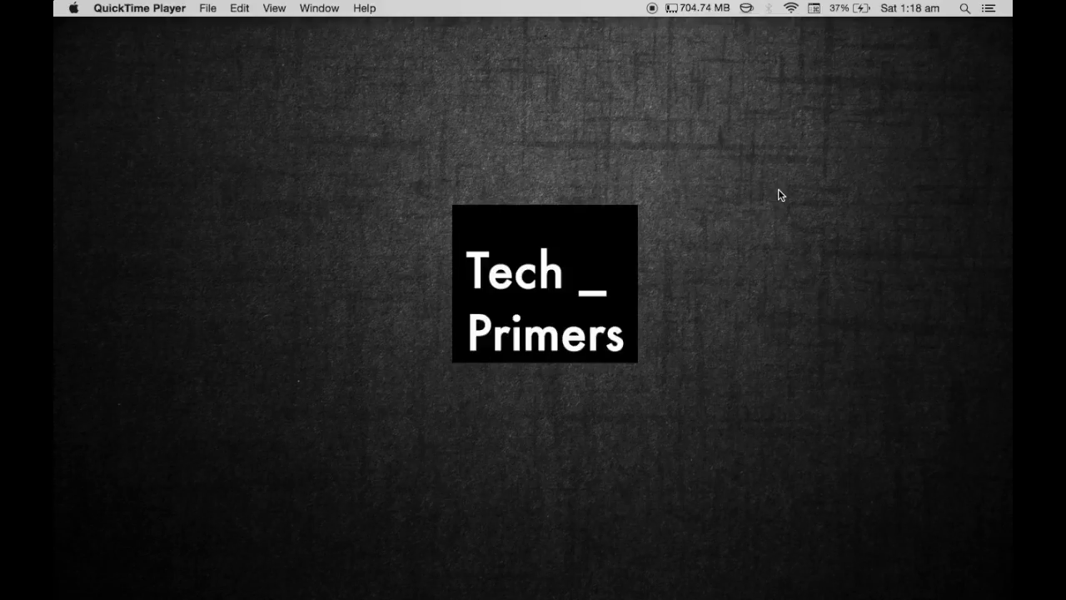
- Switch from QuickTime Player to OneNote
{"action": "key", "text": "super+Tab"}
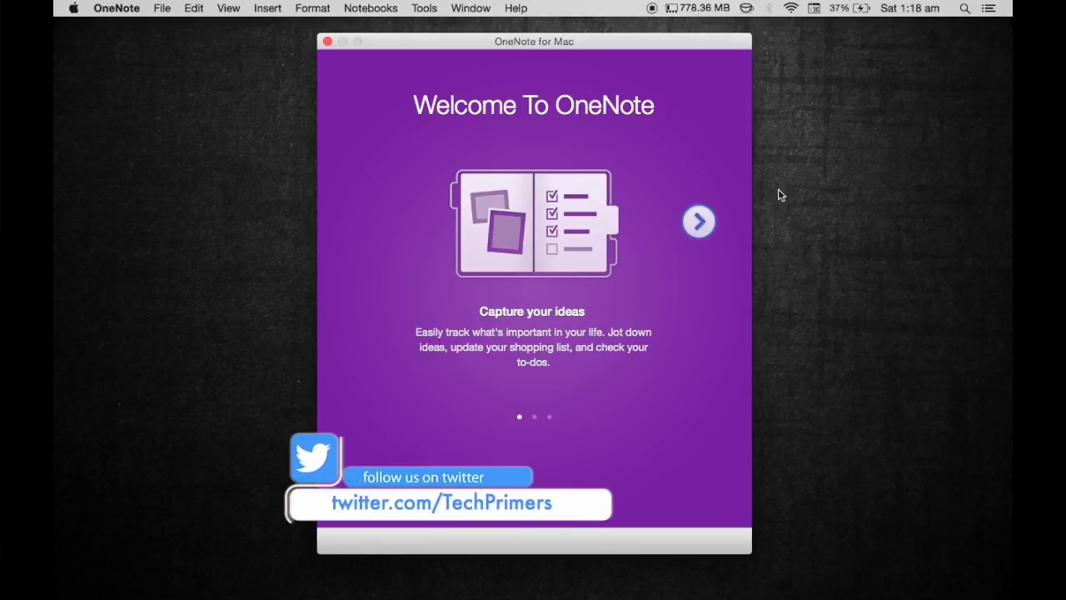
- Step through both pages of the welcome carousel and choose Get started
{"action": "left_click", "coordinate": [699, 224]}
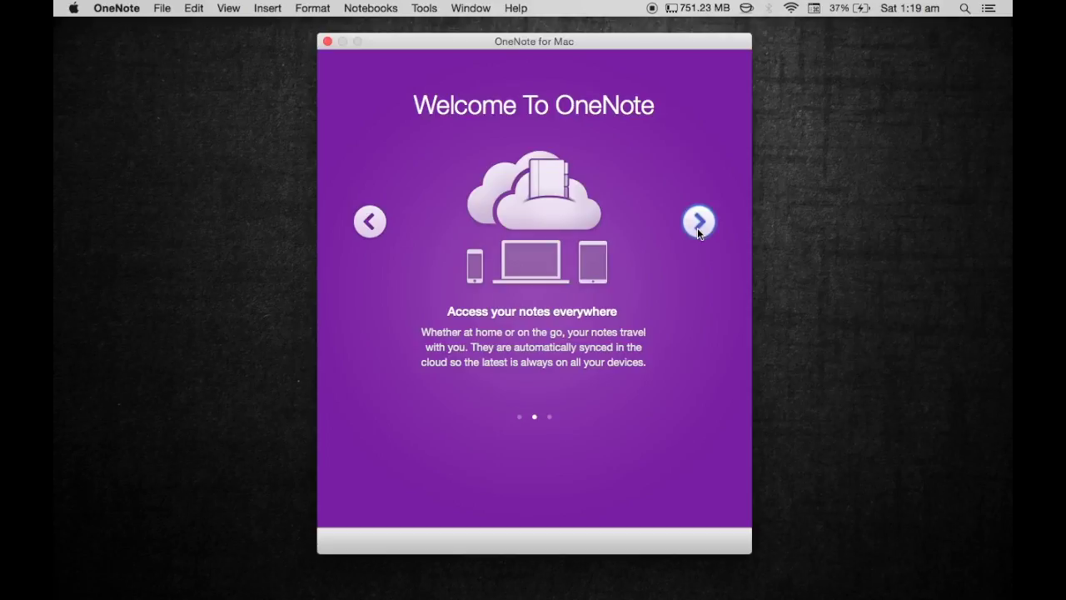
{"action": "left_click", "coordinate": [697, 226]}
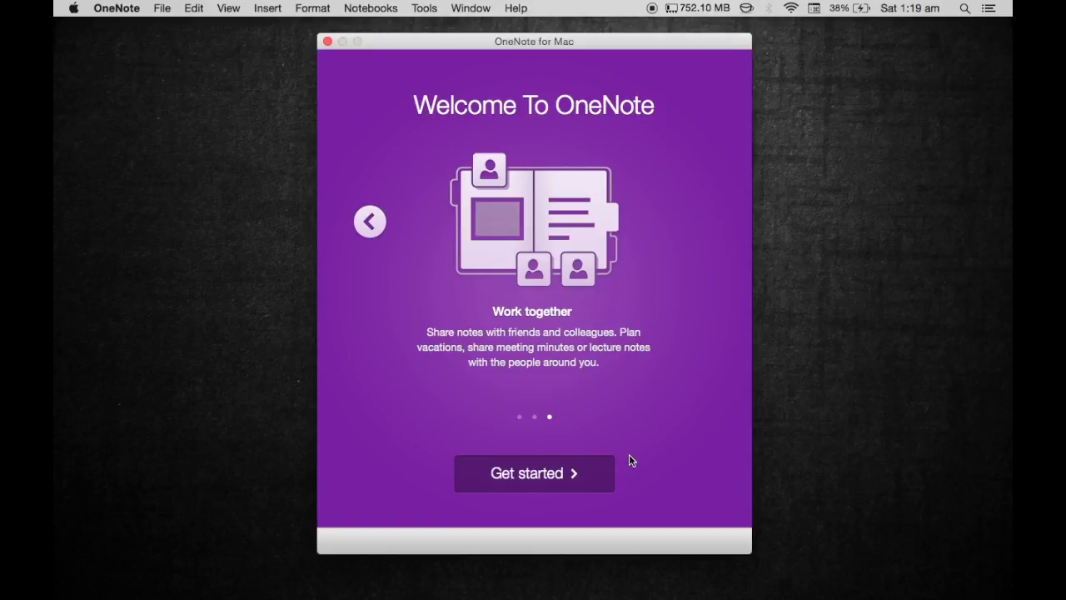
{"action": "left_click", "coordinate": [571, 473]}
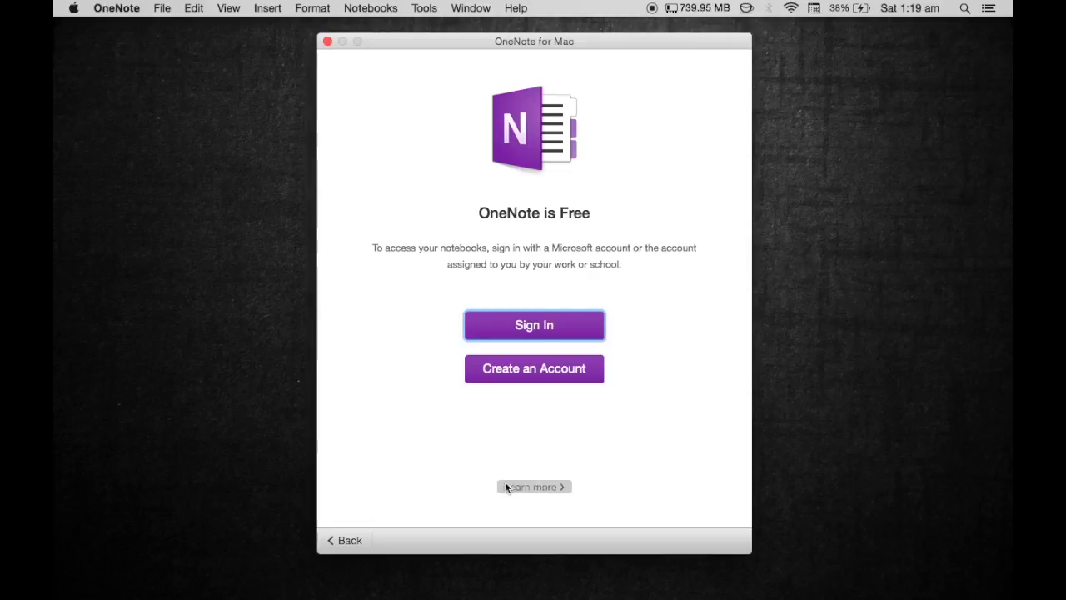
- Sign in with an existing account, keep the Colorful theme, and start using OneNote
{"action": "left_click", "coordinate": [579, 328]}
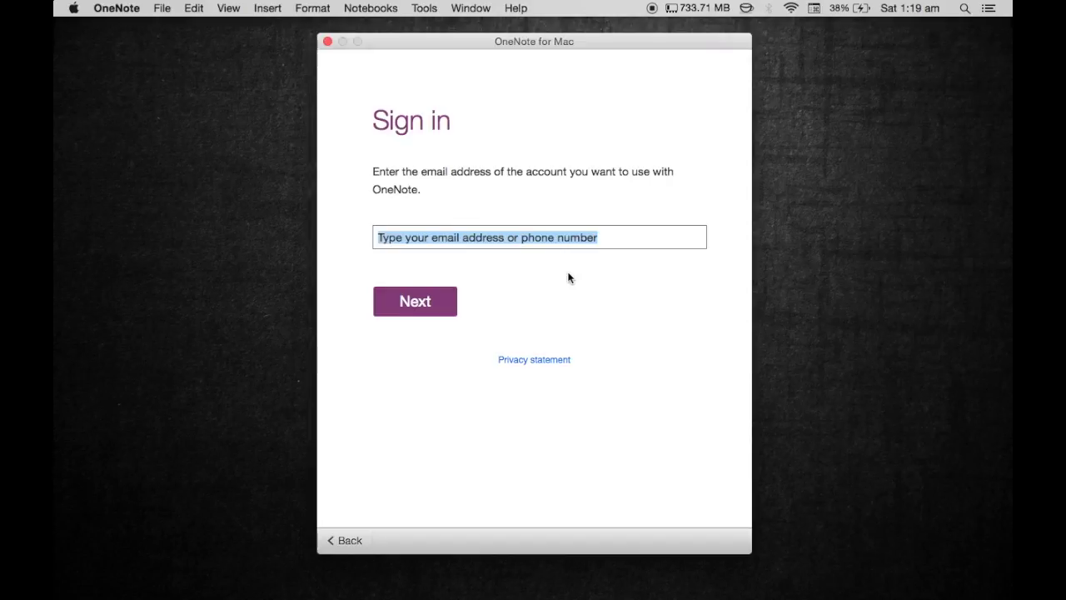
{"action": "left_click", "coordinate": [542, 243]}
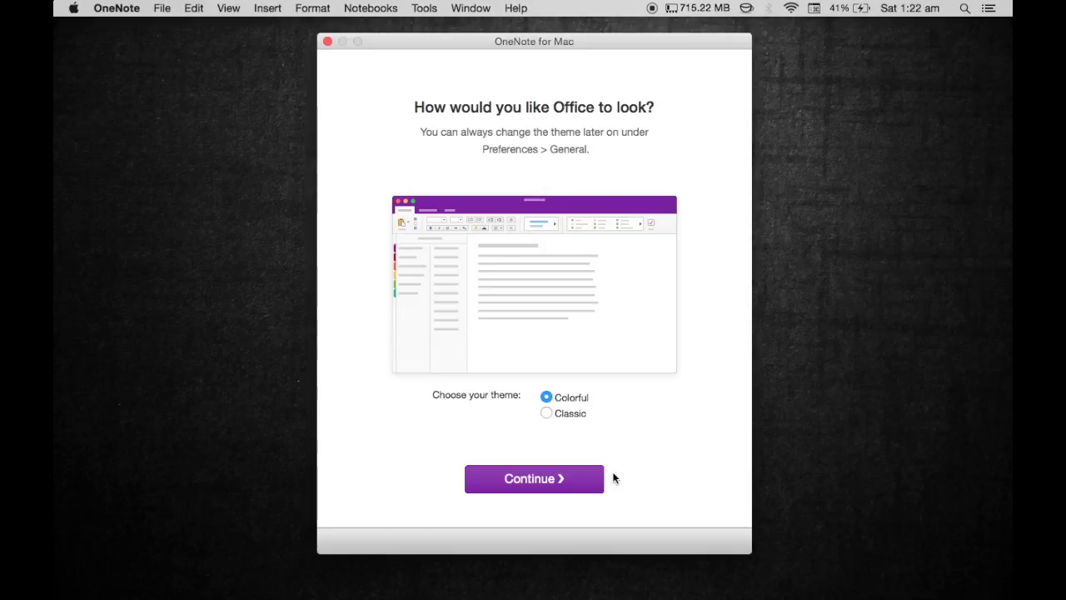
{"action": "left_click", "coordinate": [553, 413]}
{"action": "left_click", "coordinate": [549, 398]}
{"action": "left_click", "coordinate": [553, 481]}
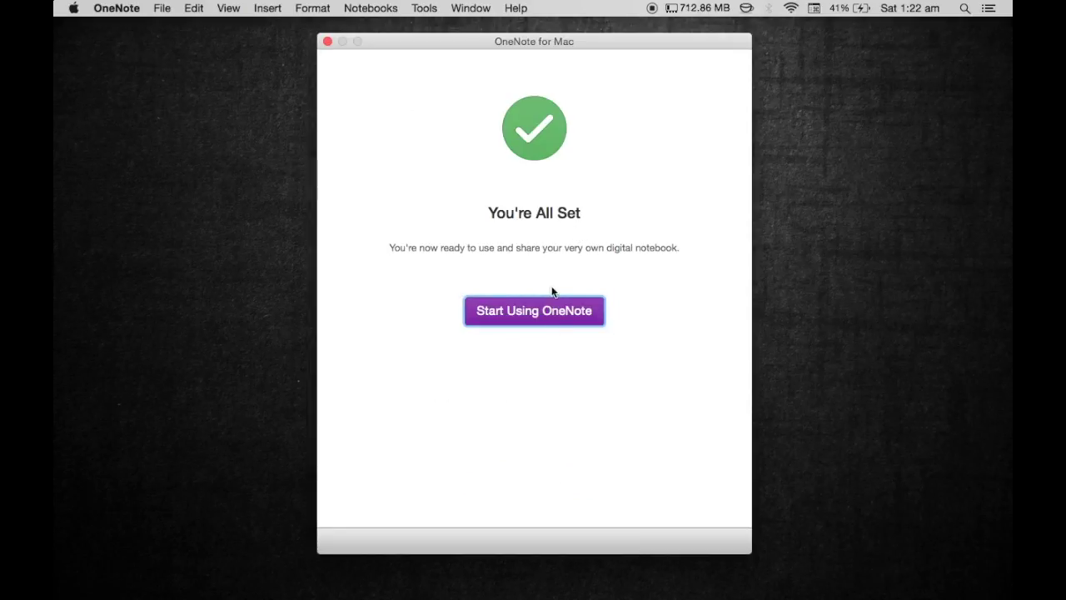
{"action": "left_click", "coordinate": [541, 313]}
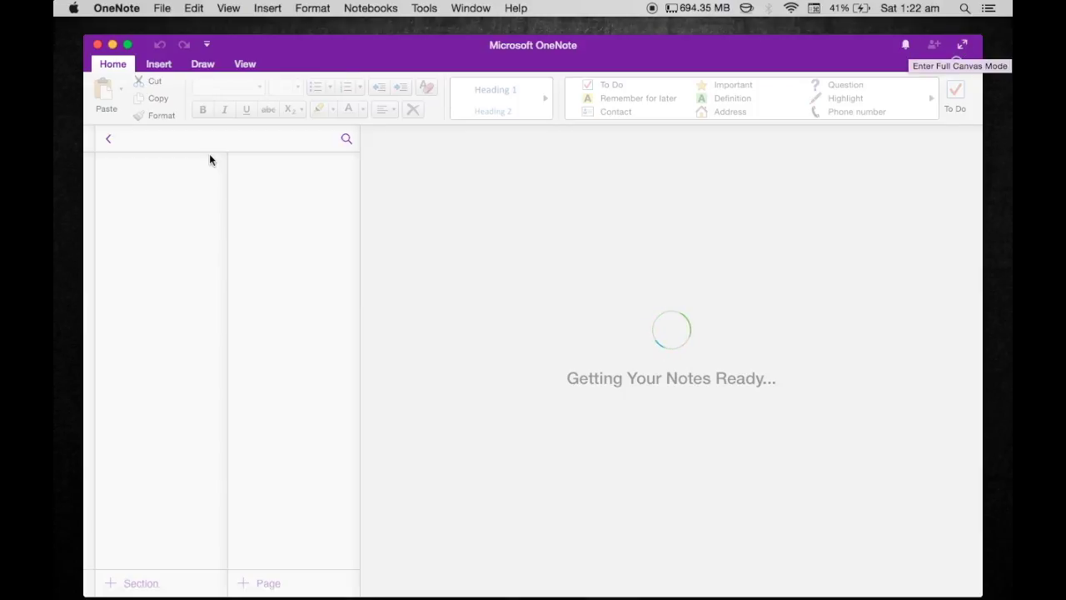
- Make OneNote full screen and expand the notebook, section and page lists
{"action": "left_click", "coordinate": [962, 45]}
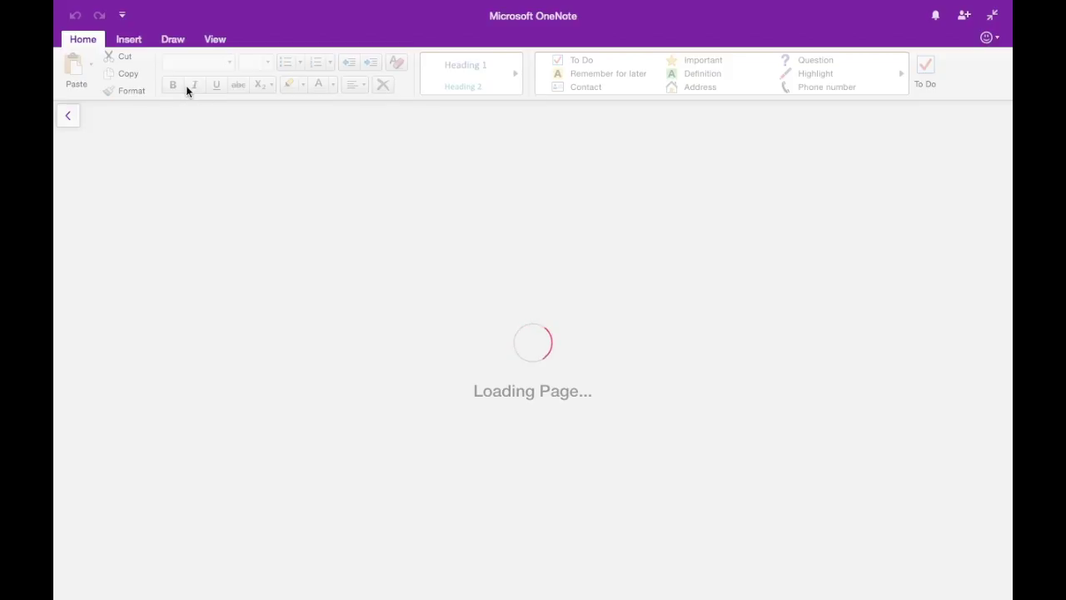
{"action": "left_click", "coordinate": [71, 117]}
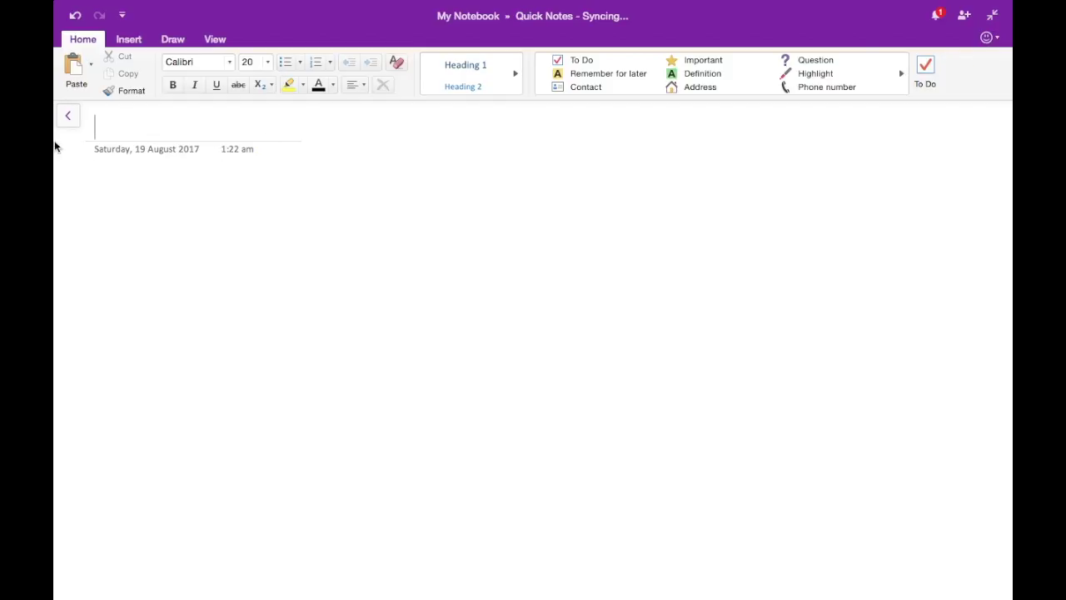
{"action": "left_click", "coordinate": [67, 118]}
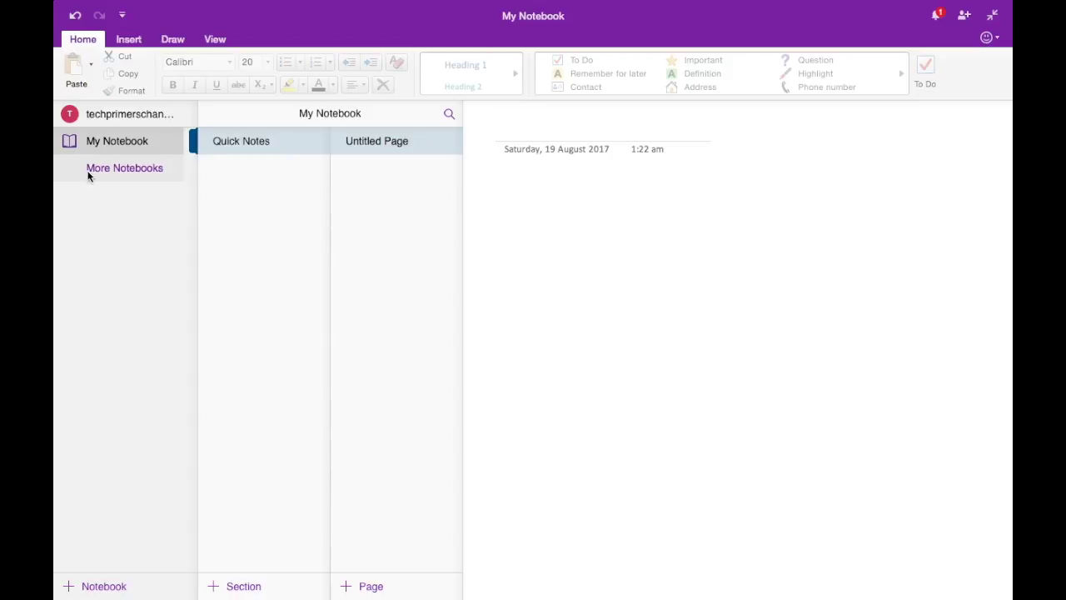
- Check My Notebook's context menu, then open More Notebooks from the Insert tab
{"action": "right_click", "coordinate": [143, 141]}
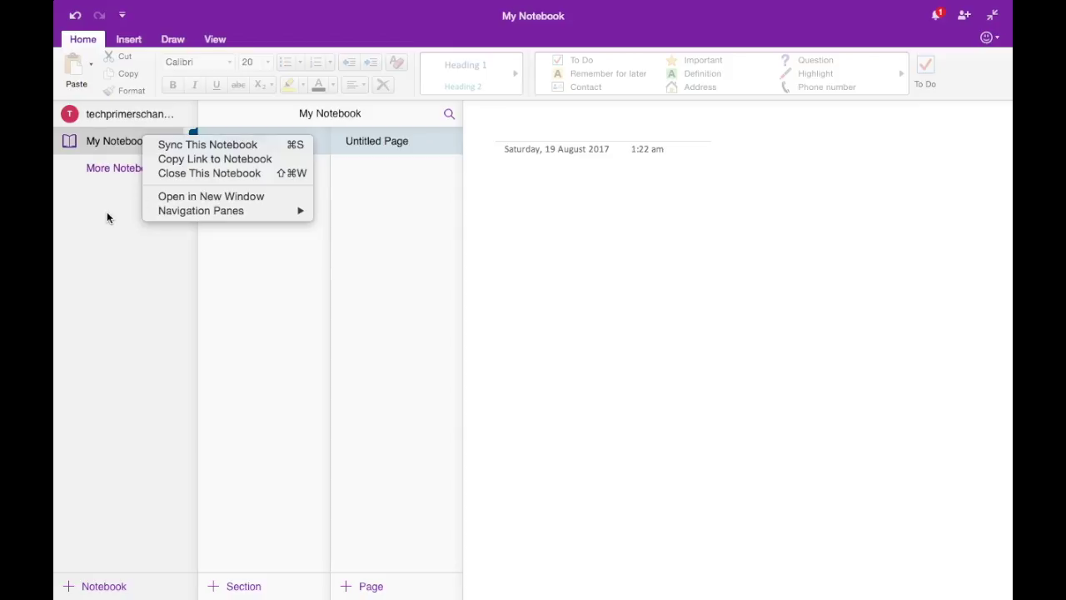
{"action": "left_click", "coordinate": [454, 279]}
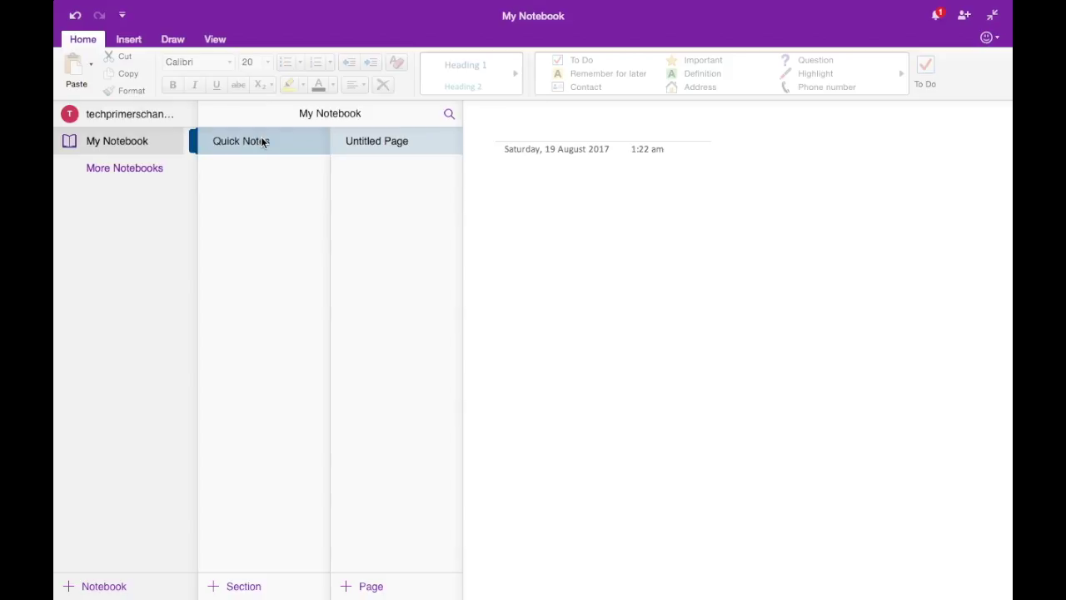
{"action": "left_click", "coordinate": [131, 42]}
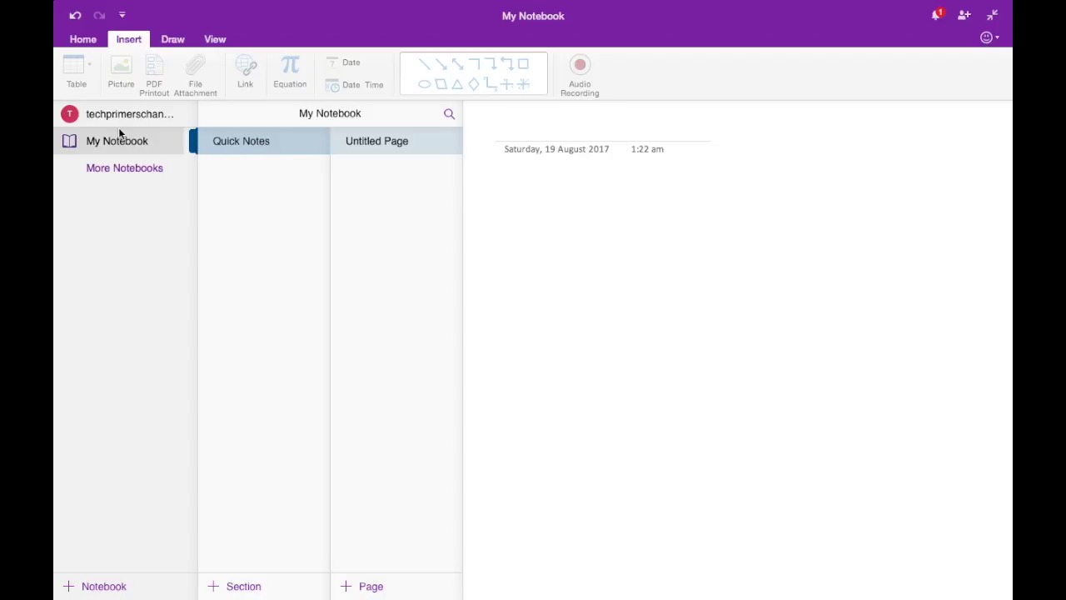
{"action": "left_click", "coordinate": [109, 170]}
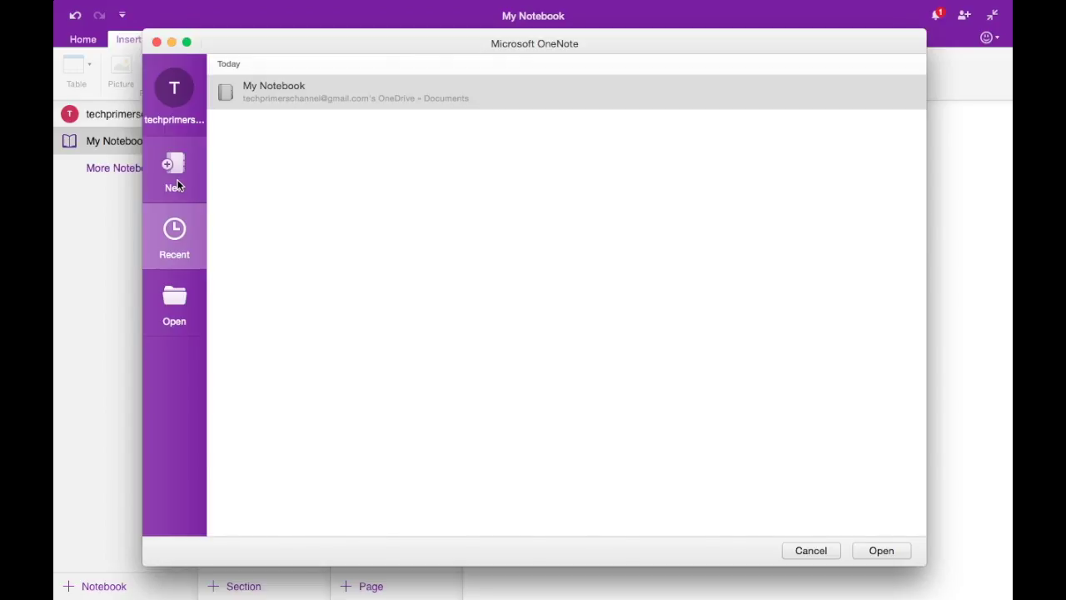
- Create a red notebook named TechPrimers saved to OneDrive - Personal
{"action": "left_click", "coordinate": [252, 93]}
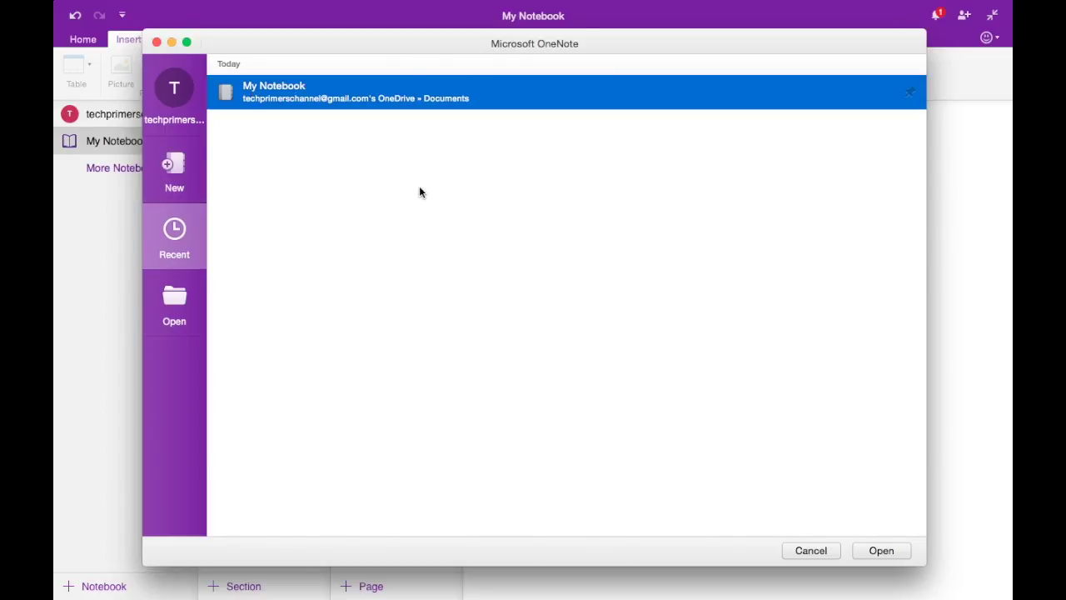
{"action": "left_click", "coordinate": [179, 181]}
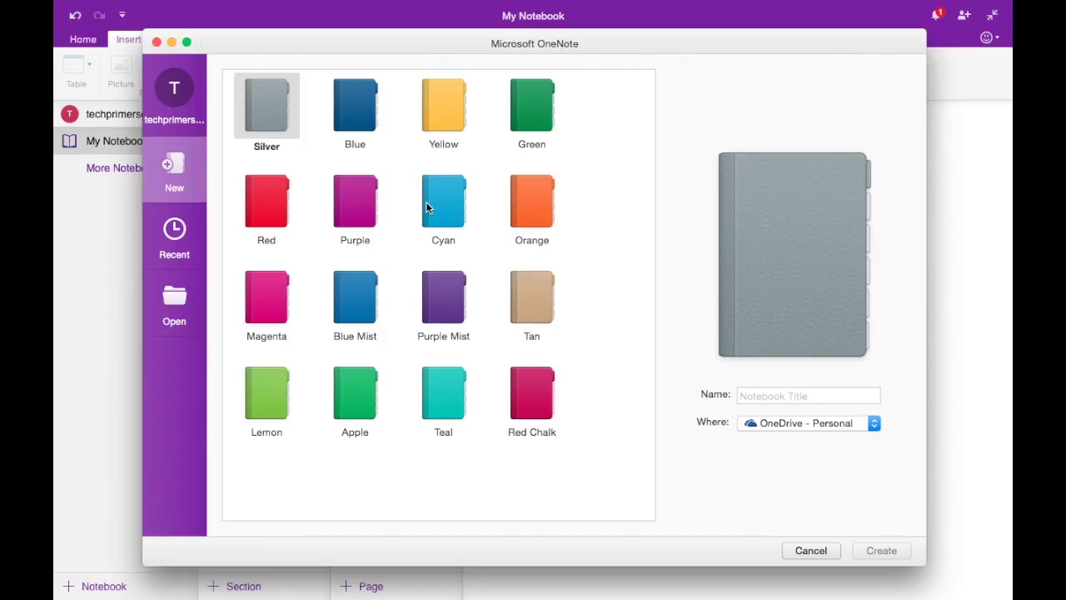
{"action": "left_click", "coordinate": [847, 399]}
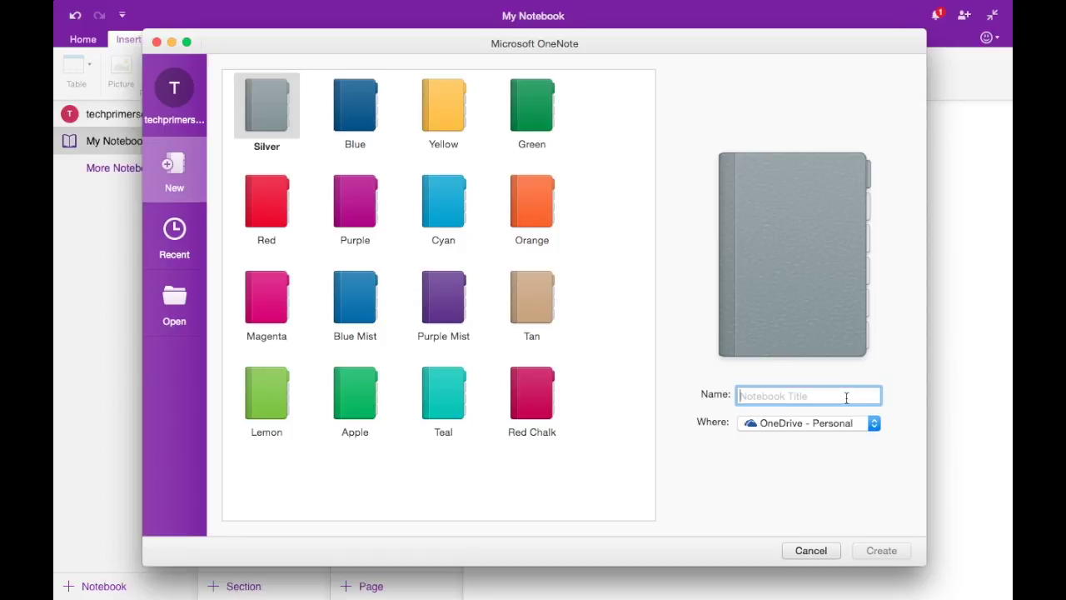
{"action": "type", "text": "TechPrimers"}
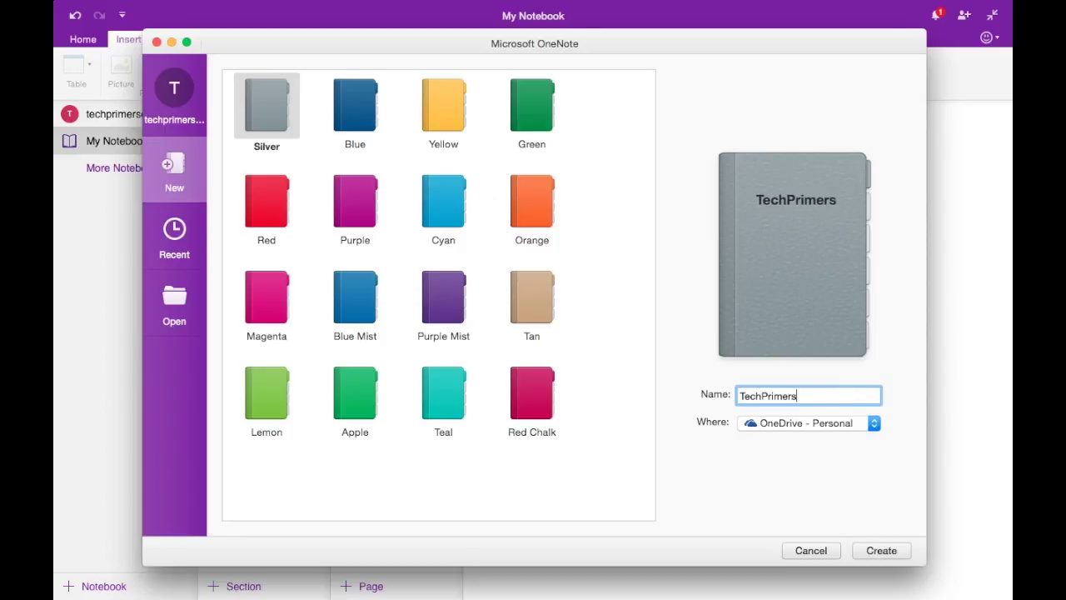
{"action": "left_click", "coordinate": [275, 204]}
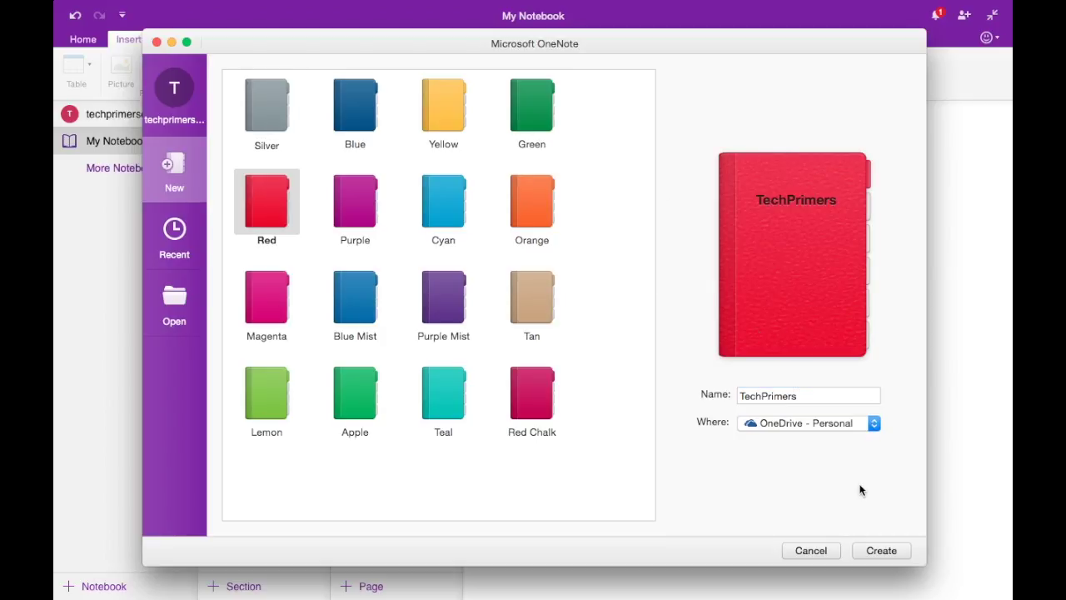
{"action": "left_click", "coordinate": [844, 423]}
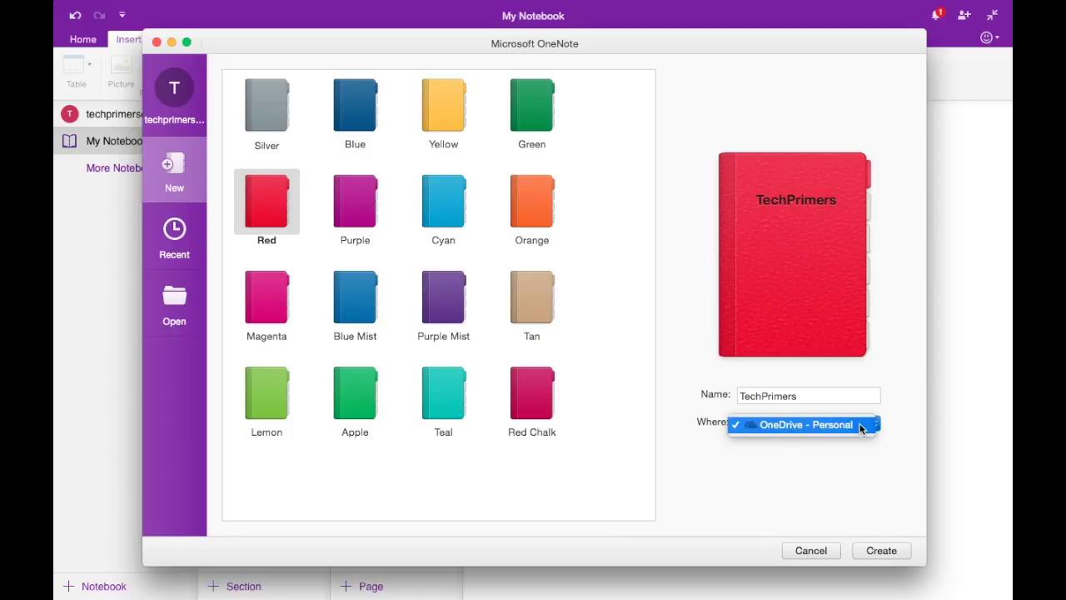
{"action": "left_click", "coordinate": [854, 428]}
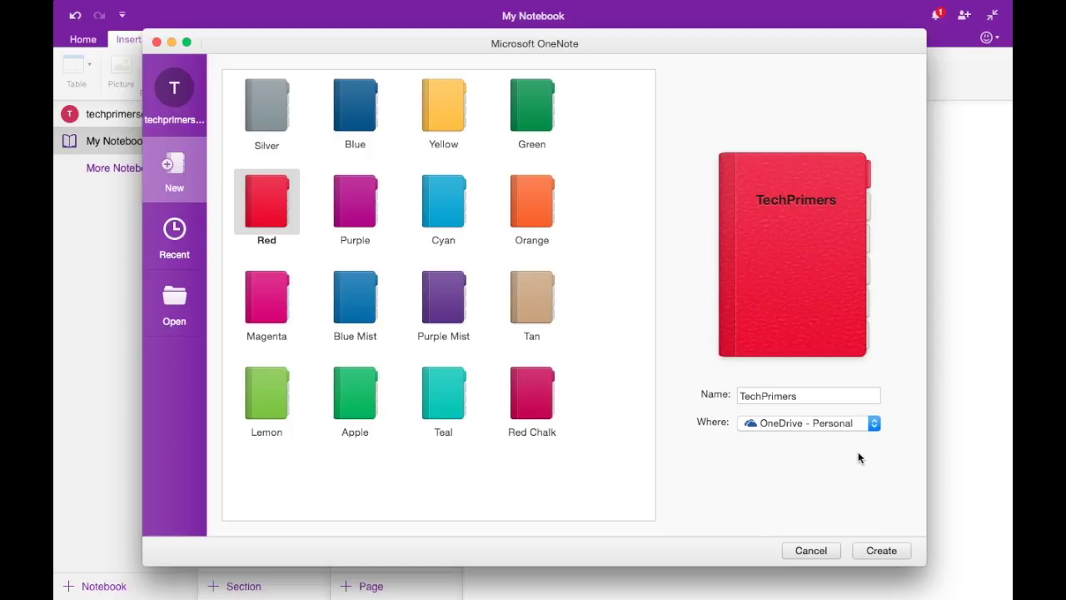
{"action": "left_click", "coordinate": [879, 552]}
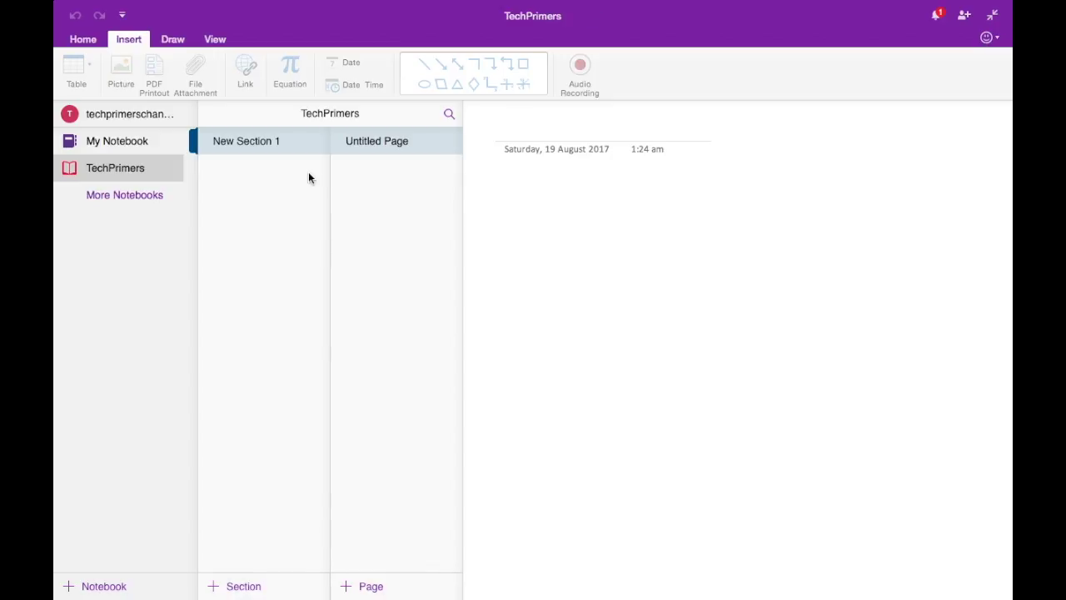
- Add sections Notes, Topics for Videos and Useful Links, then open Notes
{"action": "left_click", "coordinate": [228, 139]}
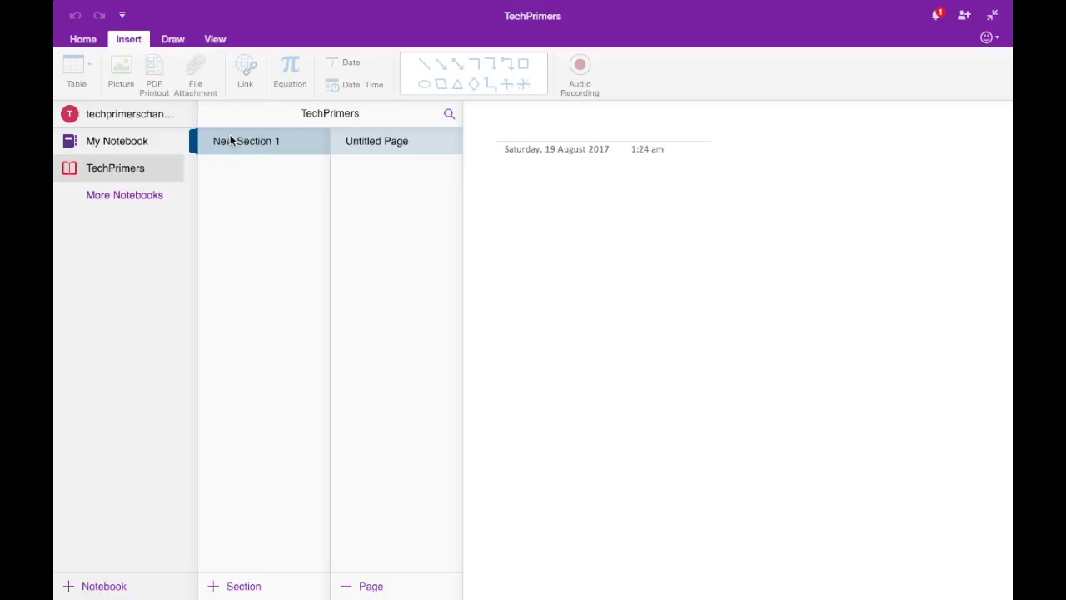
{"action": "left_click", "coordinate": [218, 587]}
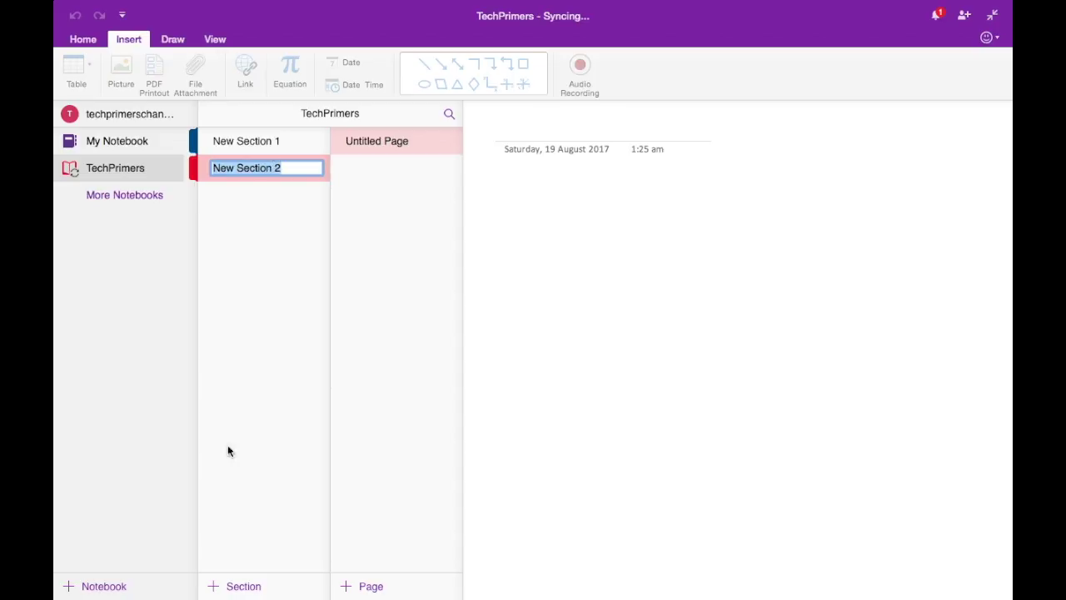
{"action": "type", "text": "Notes"}
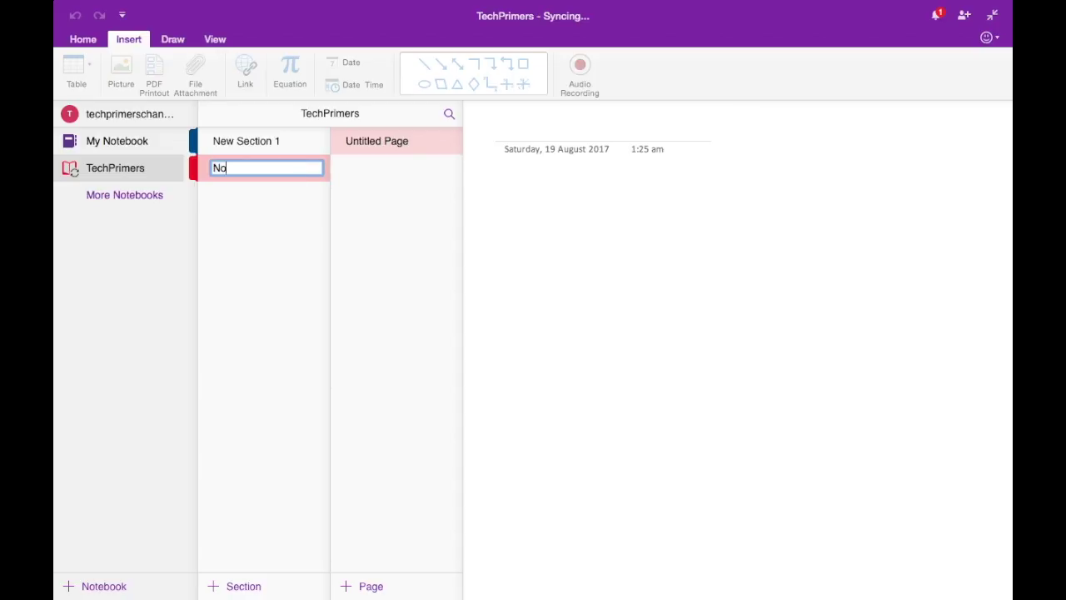
{"action": "key", "text": "Return"}
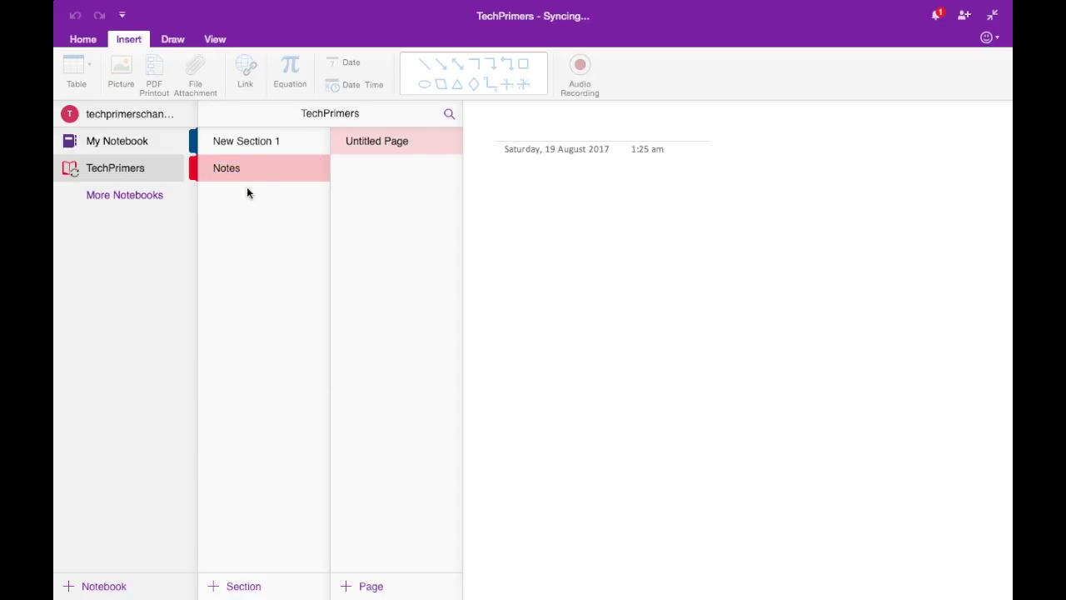
{"action": "left_click", "coordinate": [213, 585]}
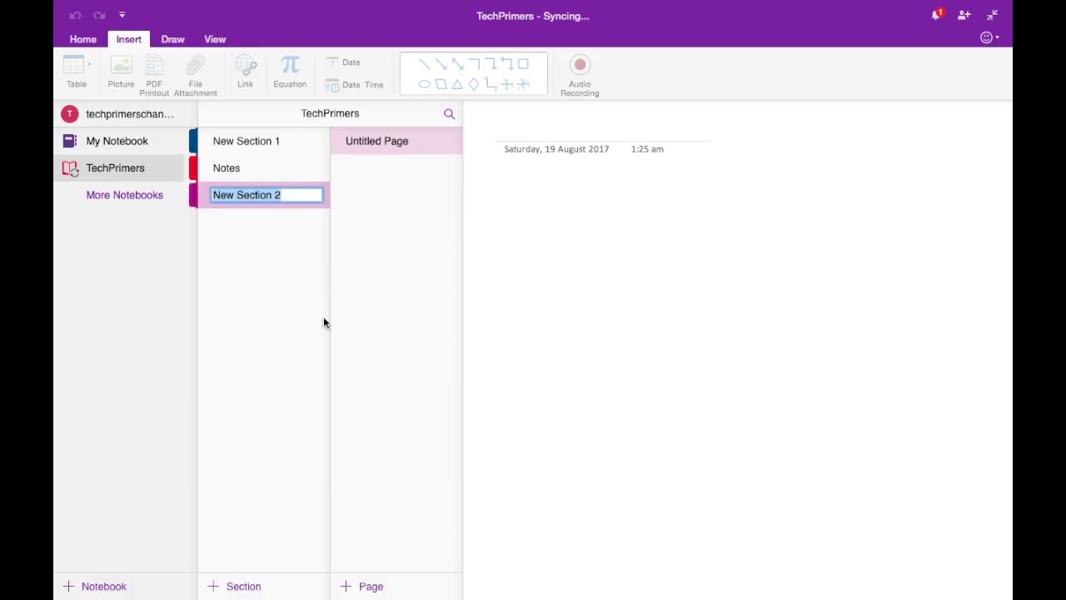
{"action": "type", "text": "T"}
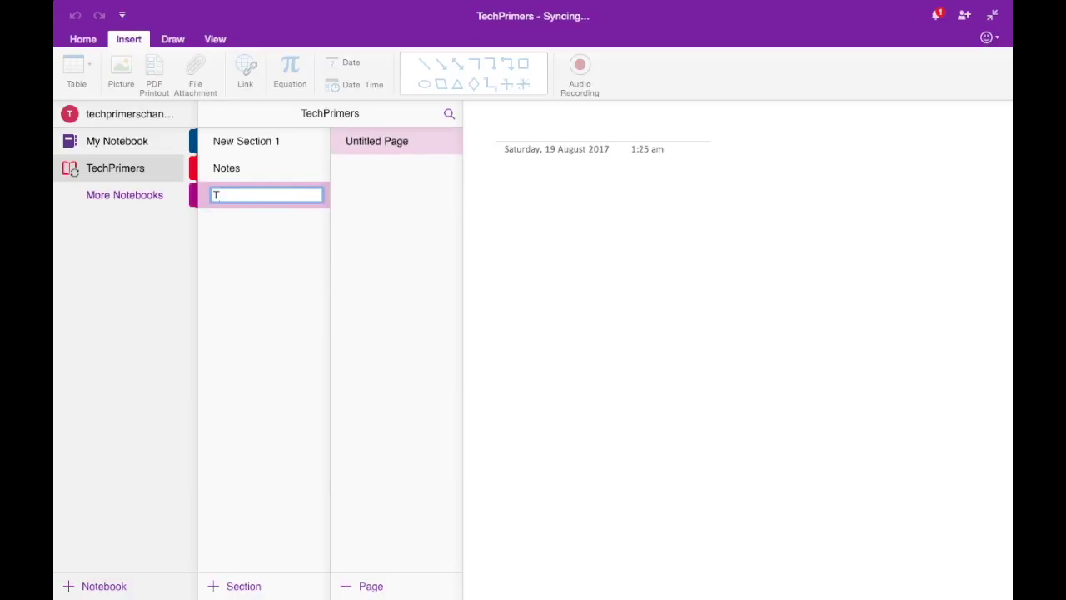
{"action": "type", "text": "opics for Videos"}
{"action": "key", "text": "Return"}
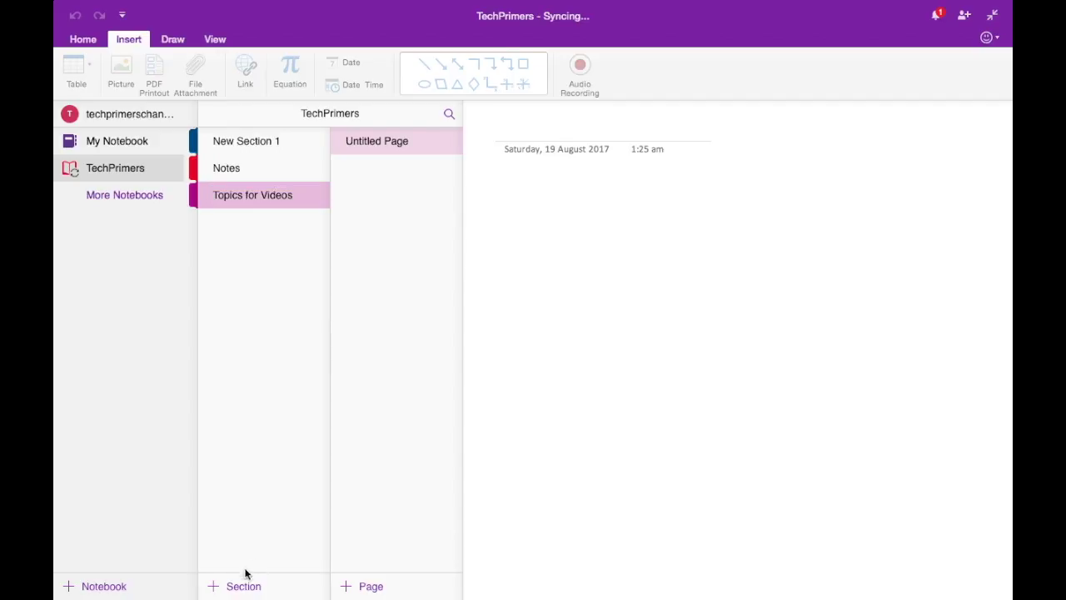
{"action": "left_click", "coordinate": [219, 585]}
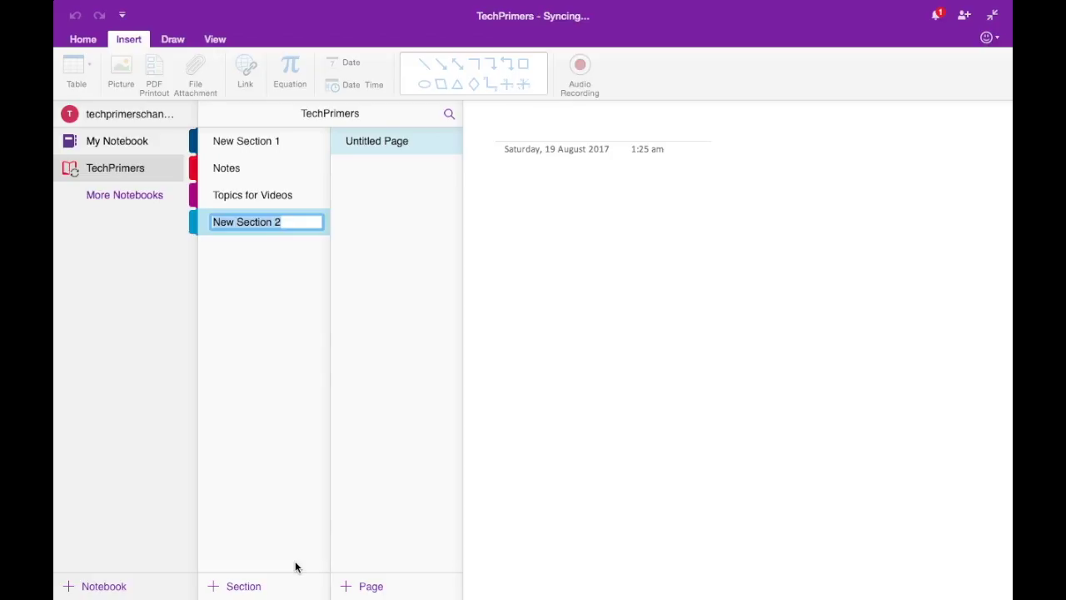
{"action": "type", "text": "U"}
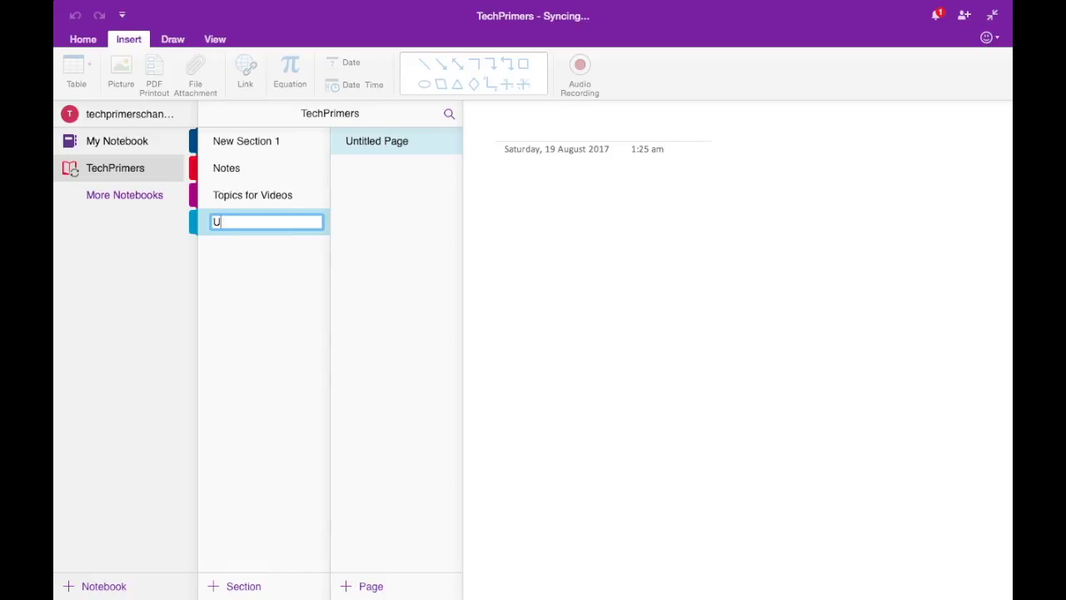
{"action": "type", "text": "seful Links"}
{"action": "key", "text": "Return"}
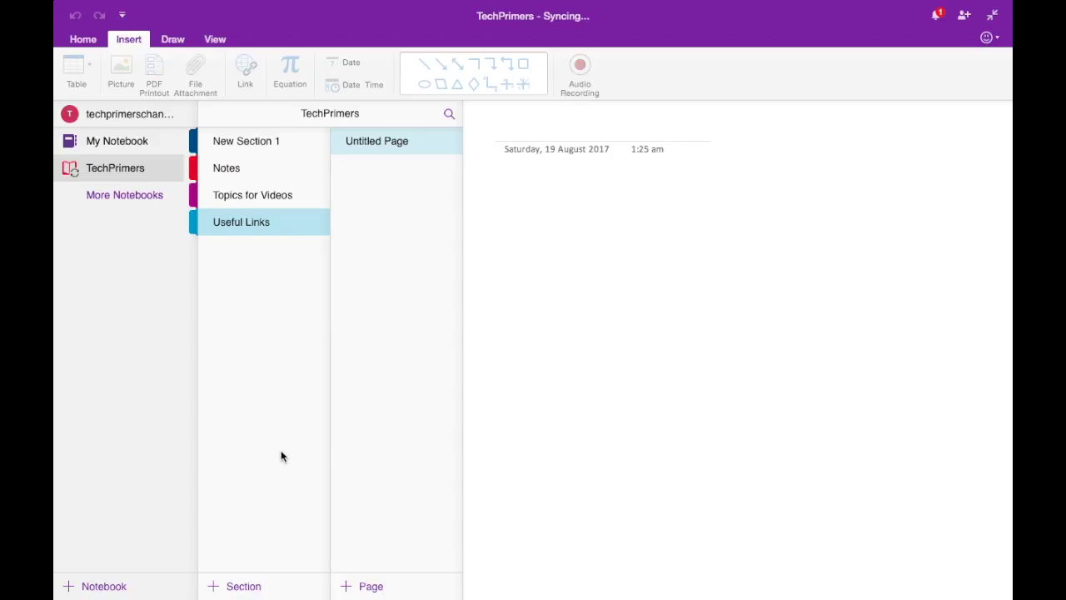
{"action": "left_click", "coordinate": [271, 170]}
- Title the Notes page 'Today's task' with the item '- Creating some request for some job'
{"action": "left_click", "coordinate": [366, 142]}
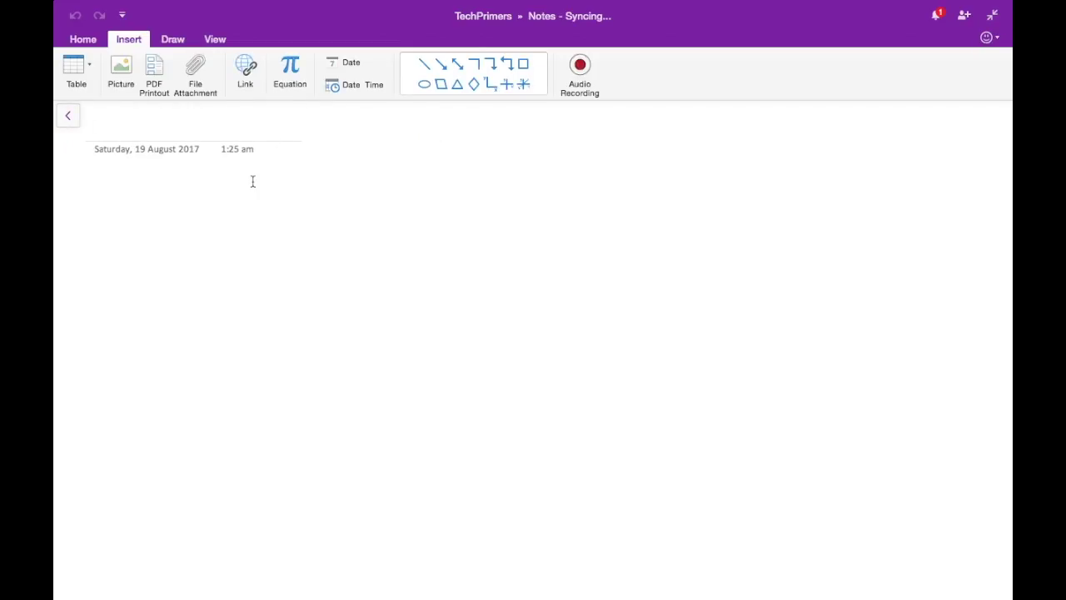
{"action": "type", "text": "Today's task"}
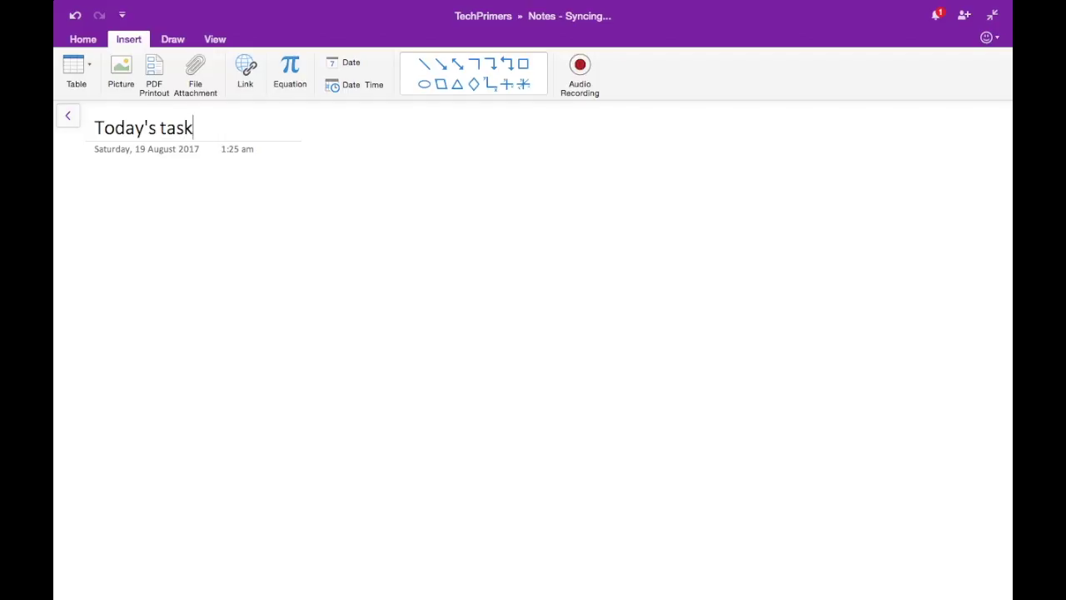
{"action": "type", "text": "- Creating som"}
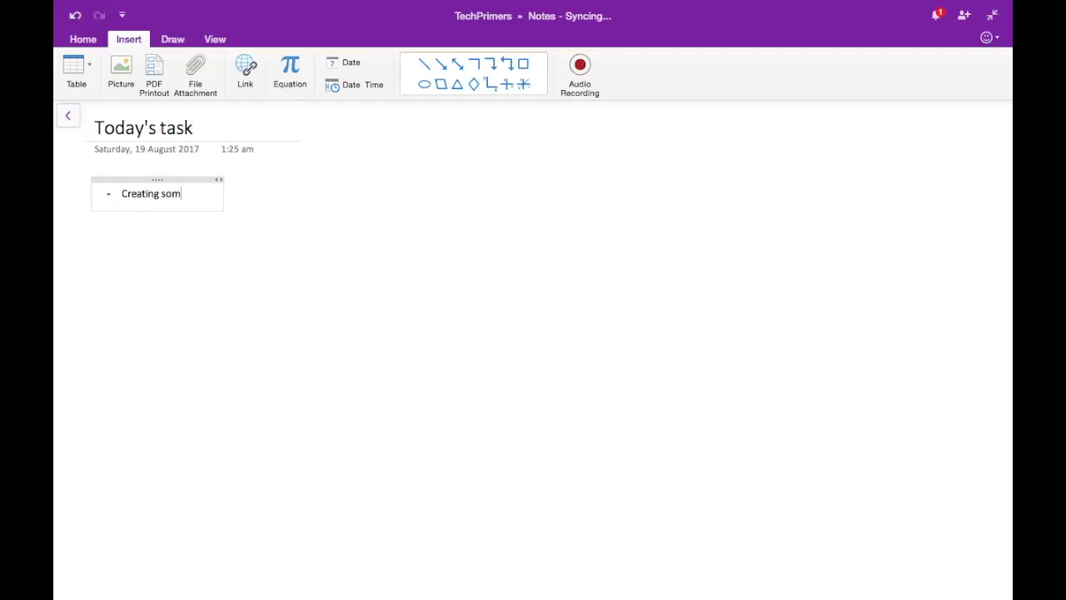
{"action": "type", "text": "e request for "}
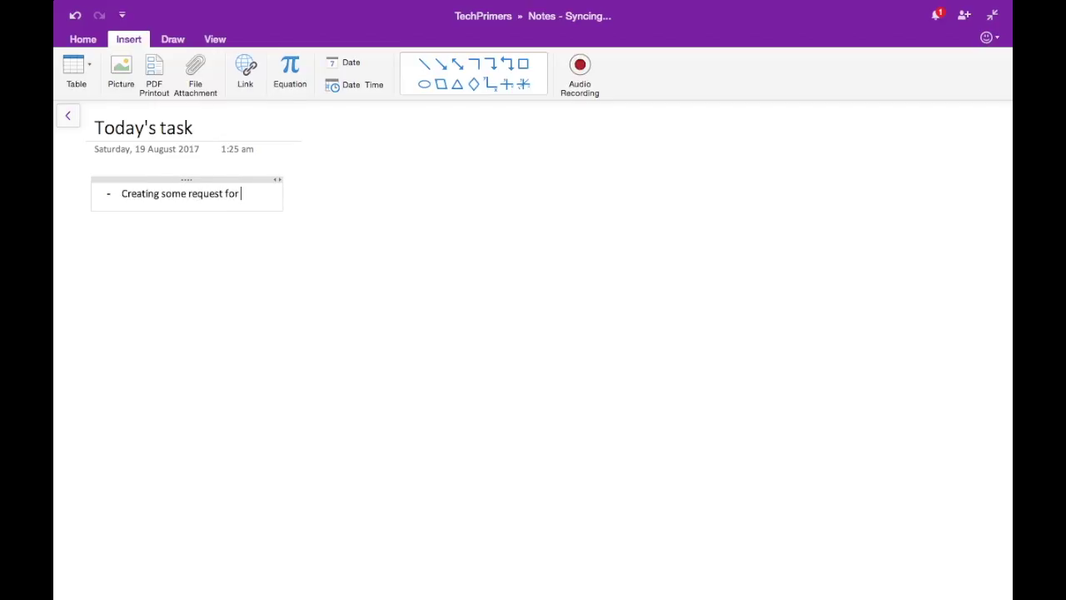
{"action": "type", "text": "some tjob"}
{"action": "key", "text": "BackSpace"}
{"action": "key", "text": "BackSpace"}
{"action": "key", "text": "BackSpace"}
{"action": "key", "text": "BackSpace"}
{"action": "type", "text": "job"}
{"action": "key", "text": "Return"}
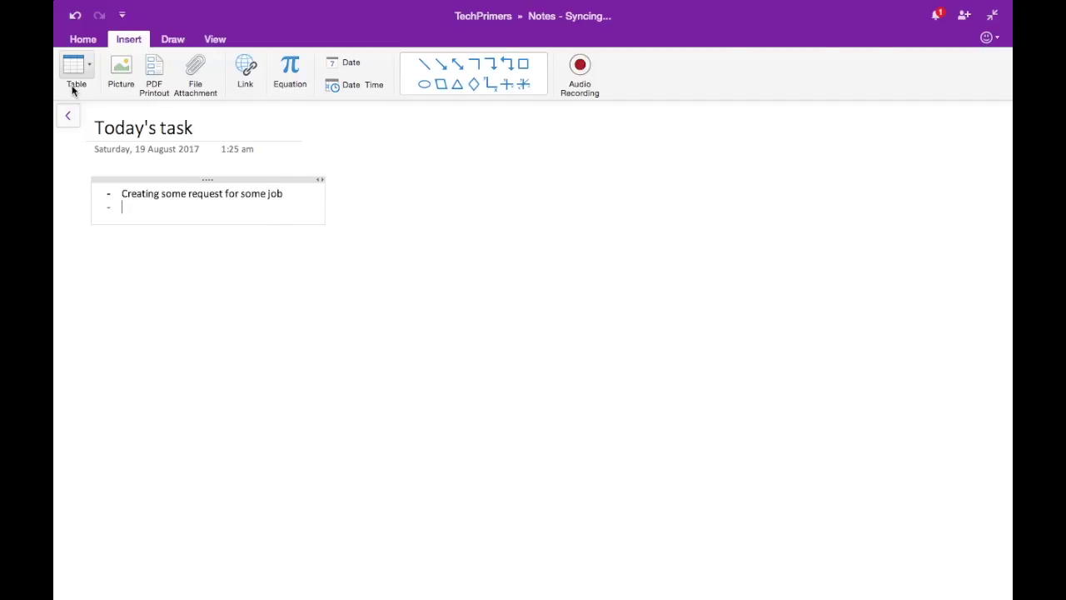
{"action": "left_click", "coordinate": [68, 115]}
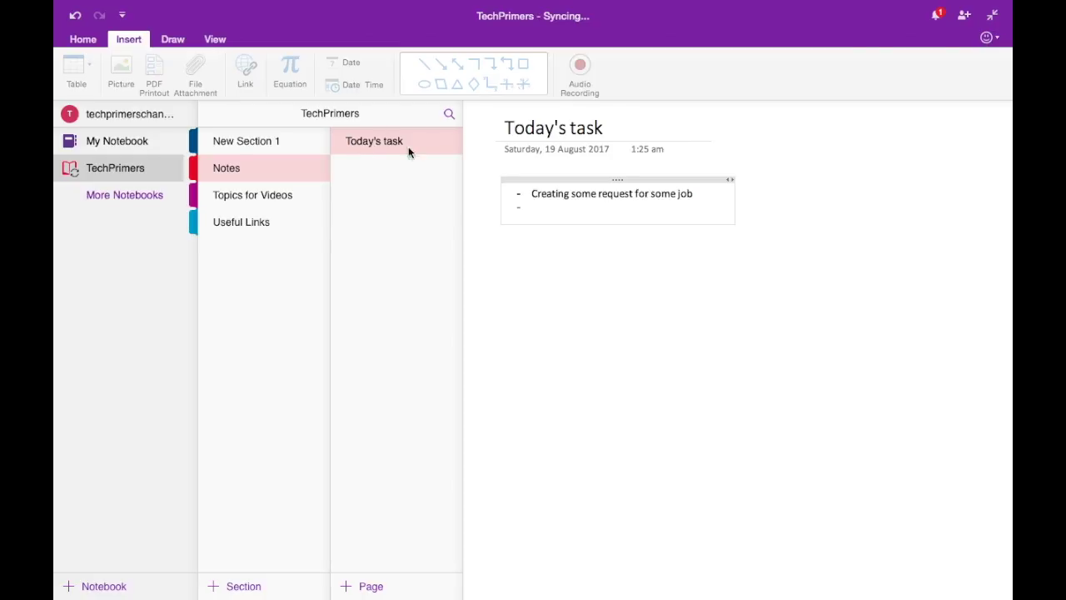
- Add pages titled '17th Aug' and '19 Aug' to the Notes section
{"action": "left_click", "coordinate": [358, 588]}
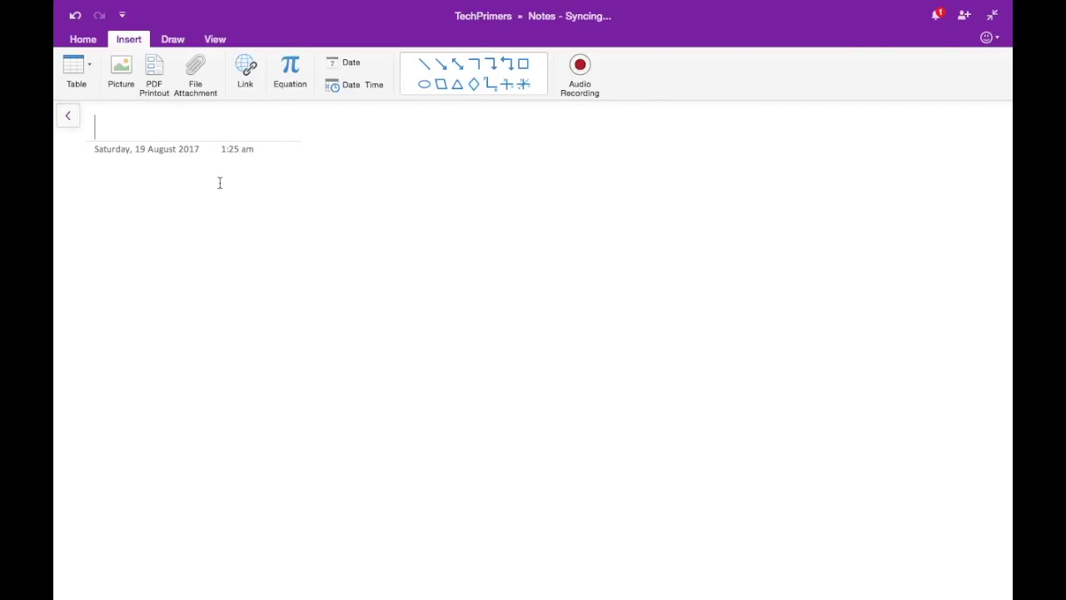
{"action": "type", "text": "17th Aug"}
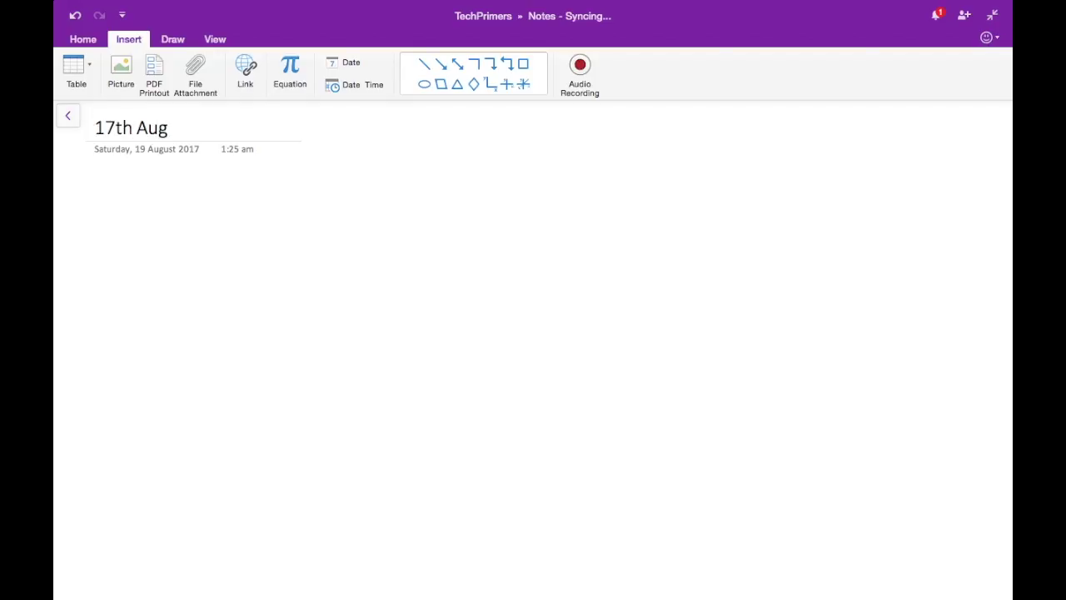
{"action": "left_click", "coordinate": [69, 115]}
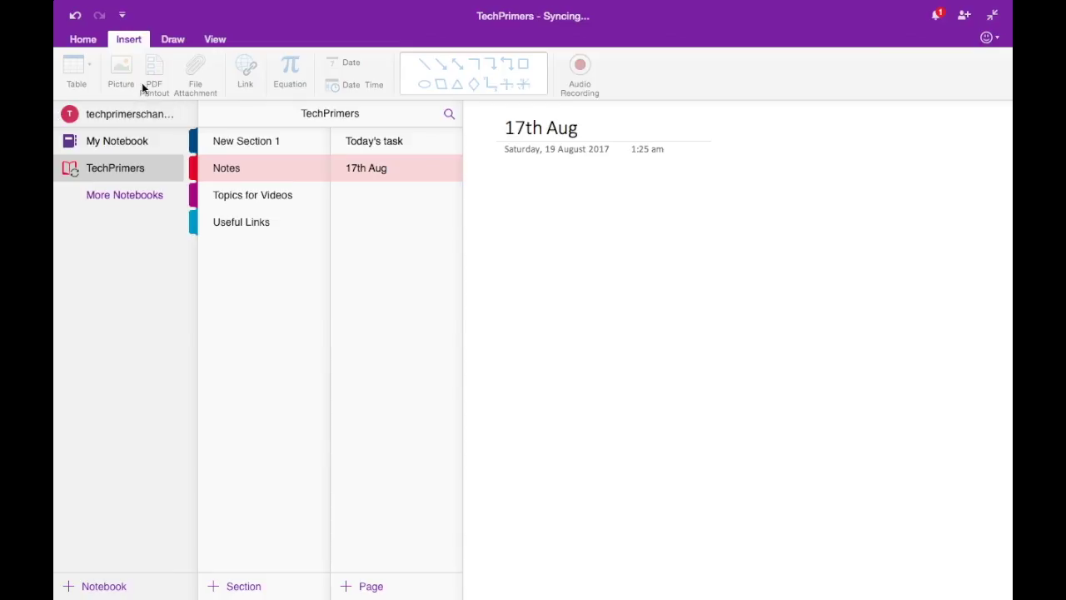
{"action": "left_click", "coordinate": [367, 586]}
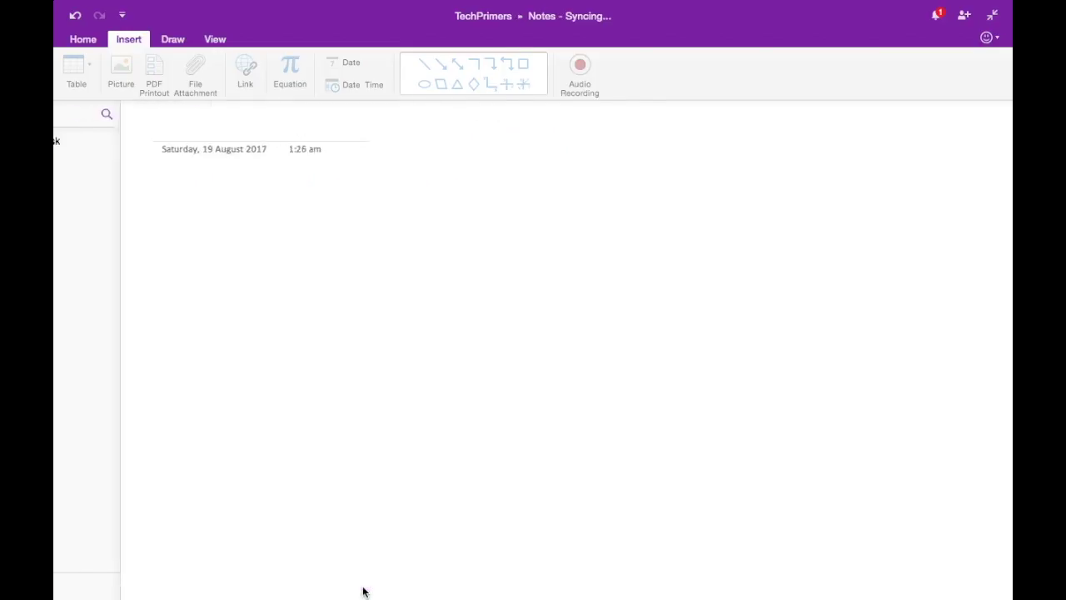
{"action": "type", "text": "19 ua"}
{"action": "key", "text": "BackSpace"}
{"action": "key", "text": "BackSpace"}
{"action": "type", "text": "Aug"}
{"action": "key", "text": "Return"}
{"action": "type", "text": "sdasd"}
- Open the Untitled Page in the Topics for Videos section
{"action": "left_click", "coordinate": [67, 115]}
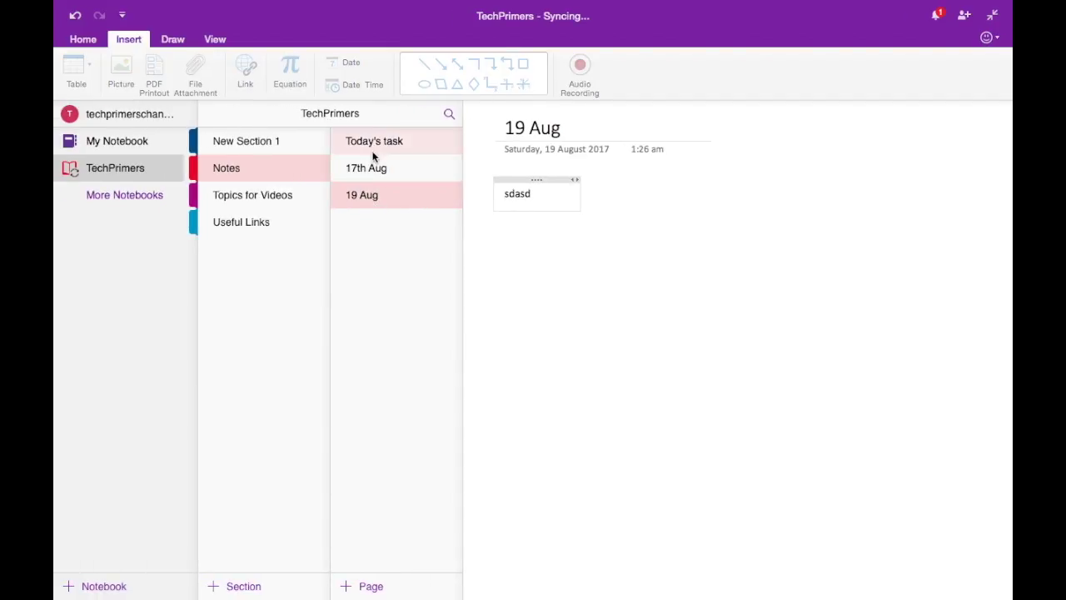
{"action": "left_click", "coordinate": [242, 164]}
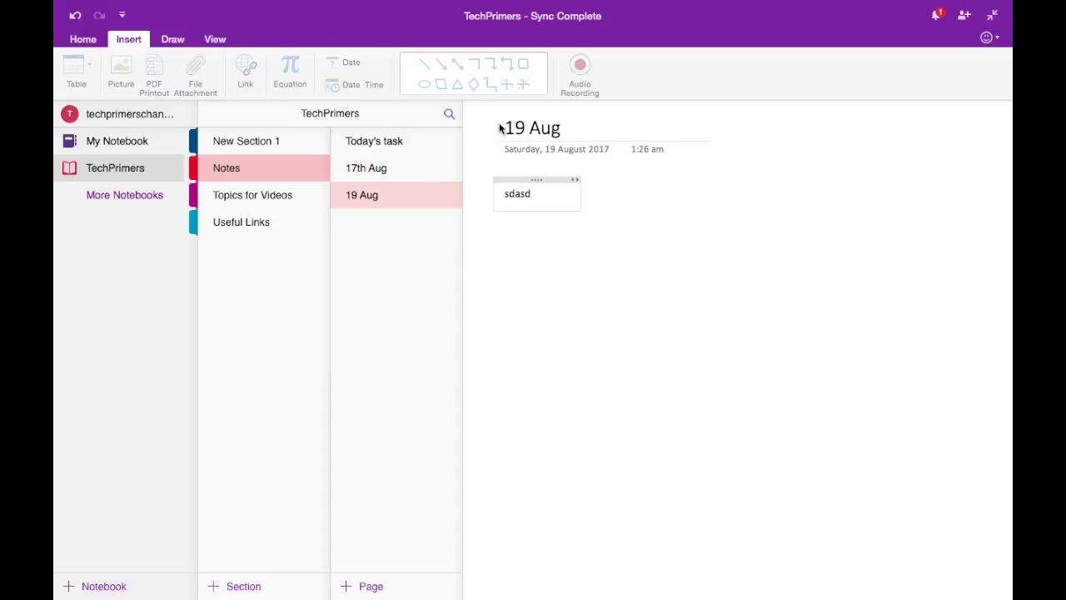
{"action": "left_click", "coordinate": [259, 198]}
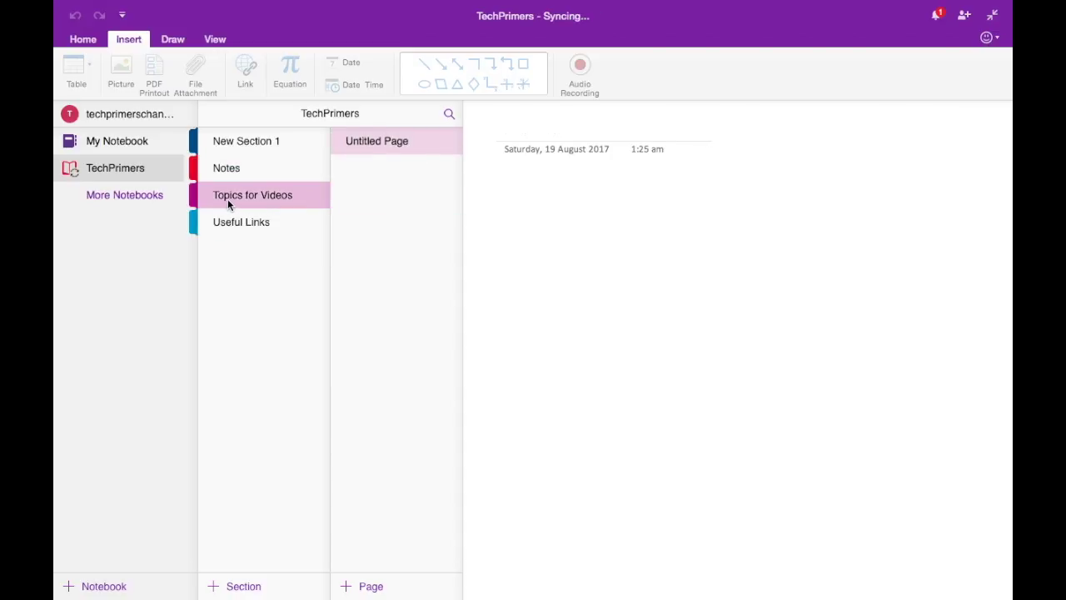
{"action": "left_click", "coordinate": [509, 130]}
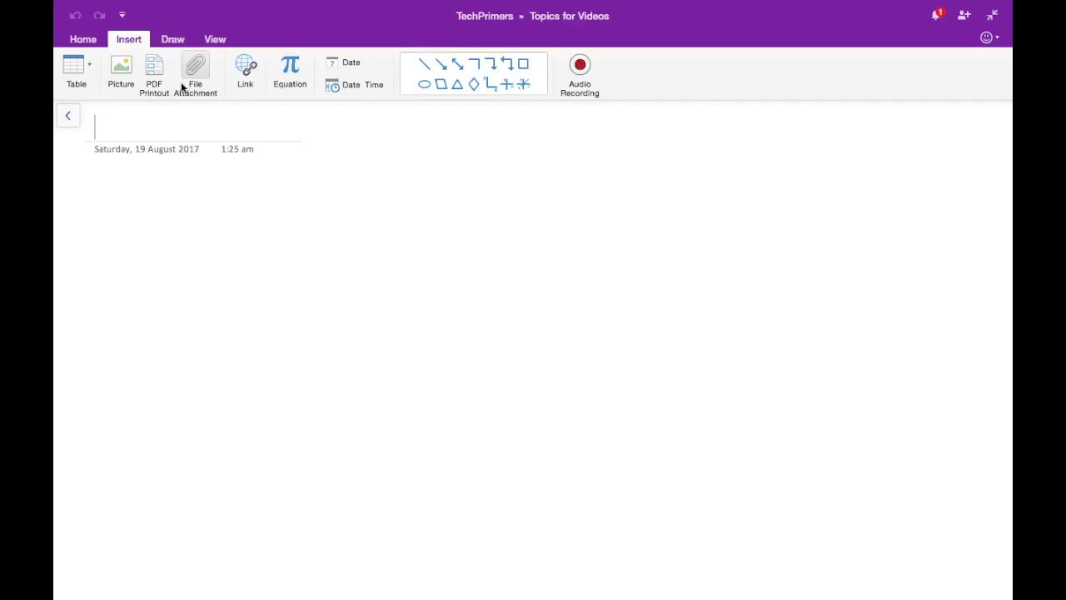
- Add text boxes 'dfsdfsd', 'asdasd' and 'asdasd' at the page's middle, left and top right
{"action": "key", "text": "Return"}
{"action": "left_click", "coordinate": [536, 265]}
{"action": "type", "text": "dfsdfsd"}
{"action": "left_click", "coordinate": [208, 275]}
{"action": "type", "text": "asdasd"}
{"action": "left_click", "coordinate": [813, 193]}
{"action": "type", "text": "asdasd"}
{"action": "left_click", "coordinate": [624, 389]}
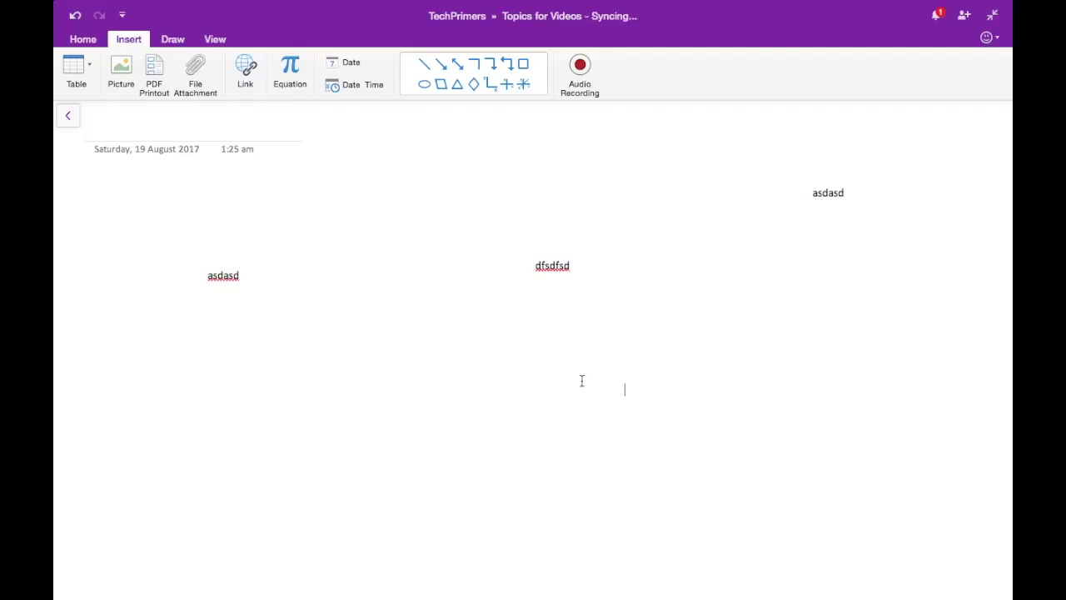
- Add two more boxes: 'asdasd' above 'dfsdfsd' and 'asda' lower on the right
{"action": "left_click", "coordinate": [101, 202]}
{"action": "left_click", "coordinate": [471, 253]}
{"action": "type", "text": "asdasd"}
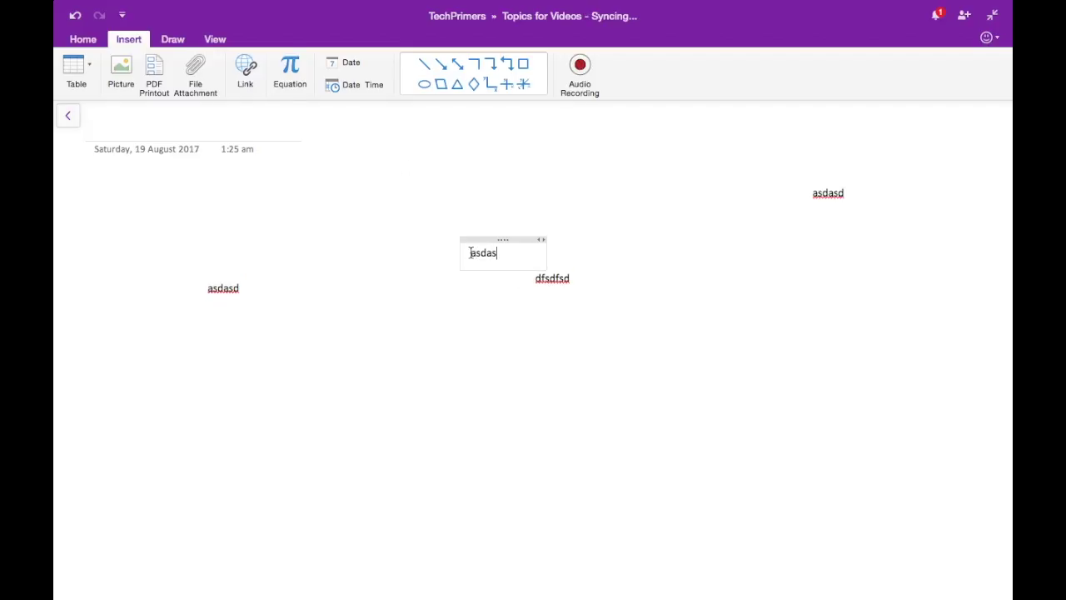
{"action": "left_click", "coordinate": [820, 350]}
{"action": "type", "text": "asda"}
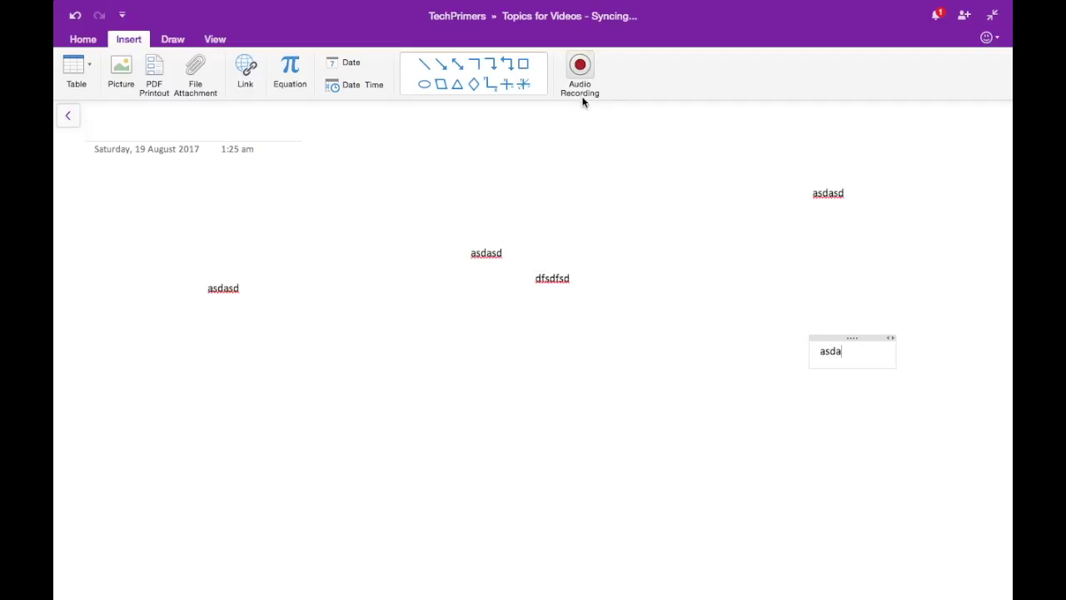
{"action": "left_click", "coordinate": [364, 208]}
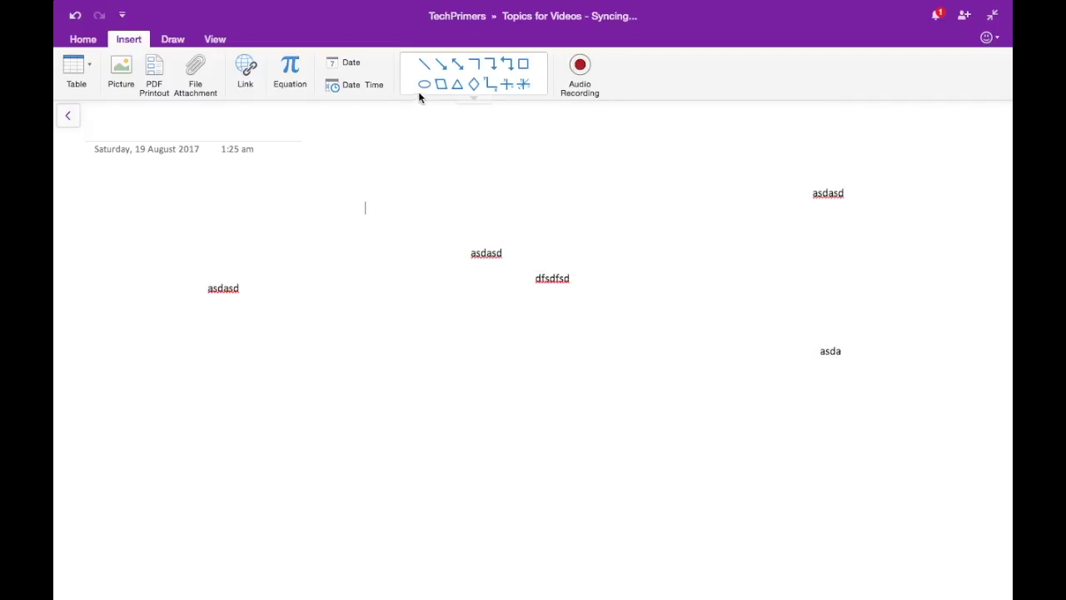
- Build a two-column table with rows 'asdas | sdasda' and 'asdasd | sdas', undoing the extra rows
{"action": "left_click", "coordinate": [325, 433]}
{"action": "type", "text": "asdas"}
{"action": "key", "text": "Tab"}
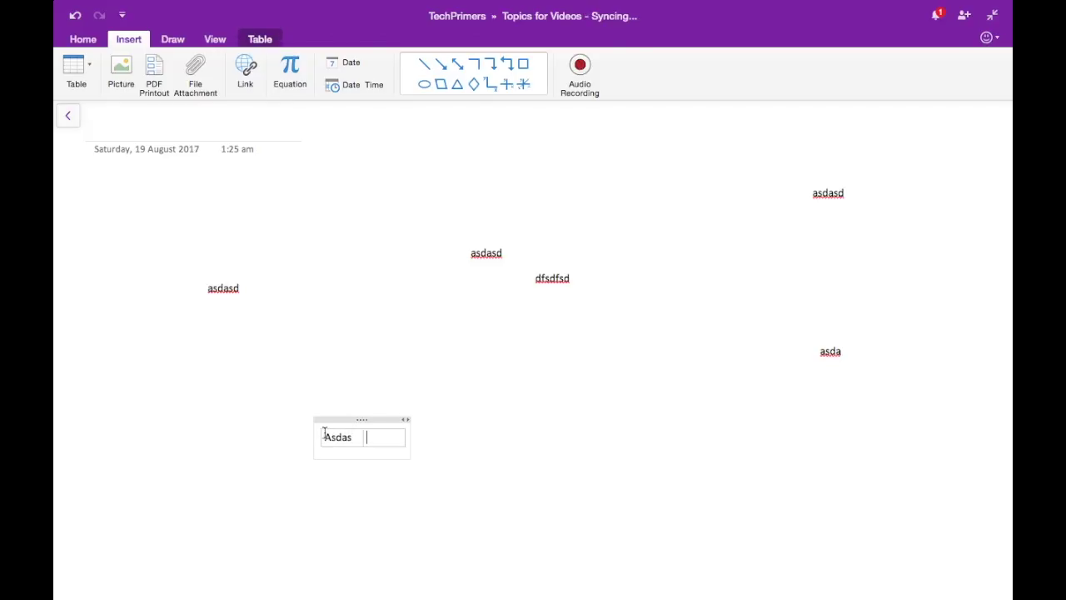
{"action": "type", "text": "sdasda"}
{"action": "key", "text": "Return"}
{"action": "type", "text": "asdasd"}
{"action": "key", "text": "Return"}
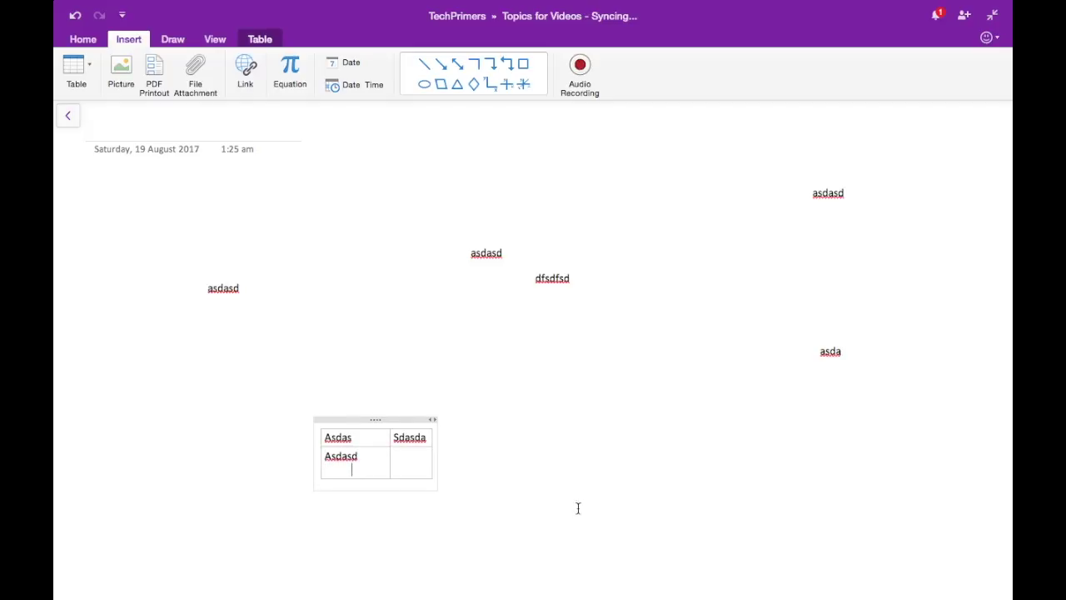
{"action": "left_click", "coordinate": [426, 461]}
{"action": "type", "text": "sdas"}
{"action": "key", "text": "Return"}
{"action": "key", "text": "Tab"}
{"action": "key", "text": "Tab"}
{"action": "key", "text": "Tab"}
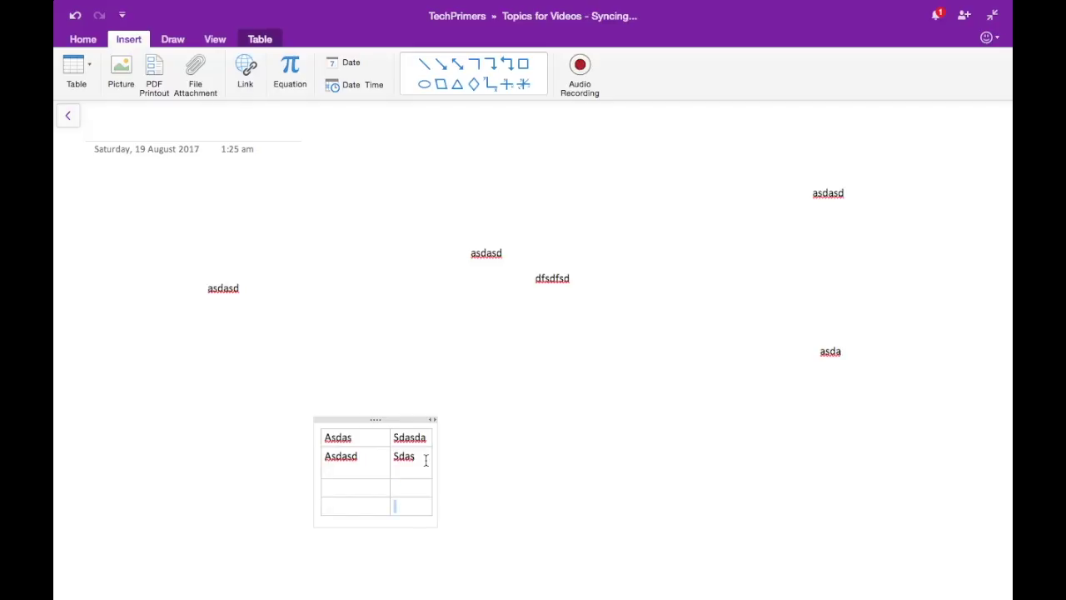
{"action": "key", "text": "super+z"}
{"action": "key", "text": "super+z"}
{"action": "key", "text": "super+z"}
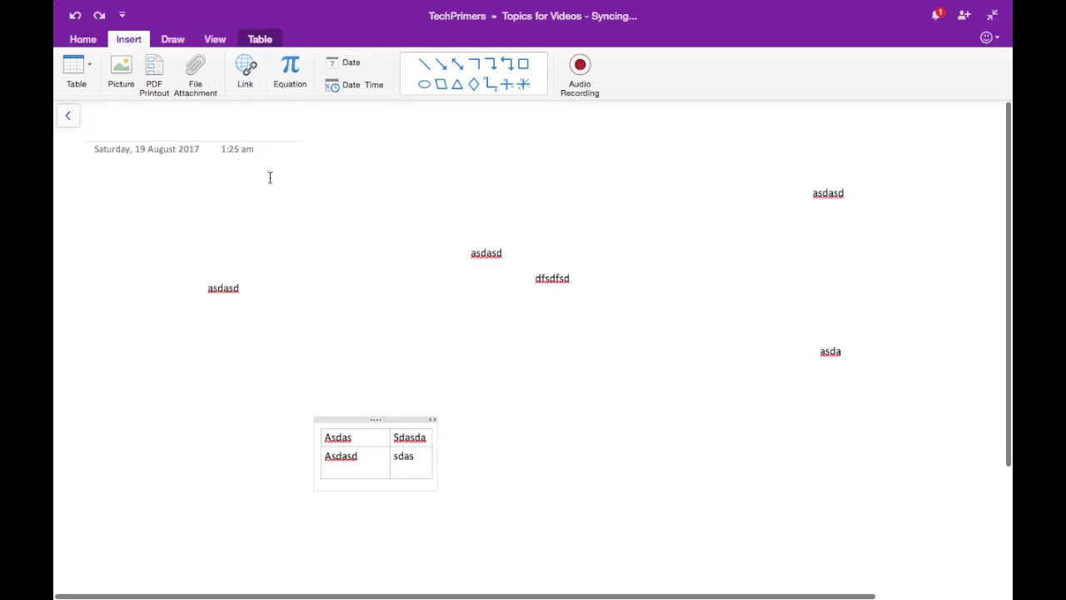
- Look through the Draw, Insert and Home tools, then hide the navigation lists for a full-width page
{"action": "scroll", "coordinate": [89, 126], "scroll_direction": "down", "scroll_amount": 3}
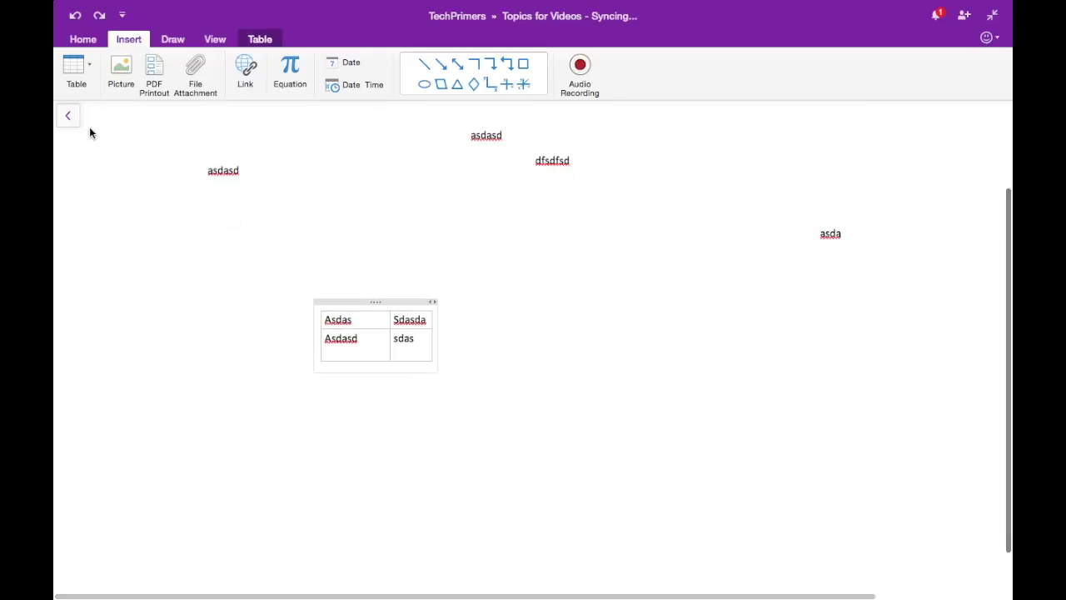
{"action": "left_click", "coordinate": [178, 40]}
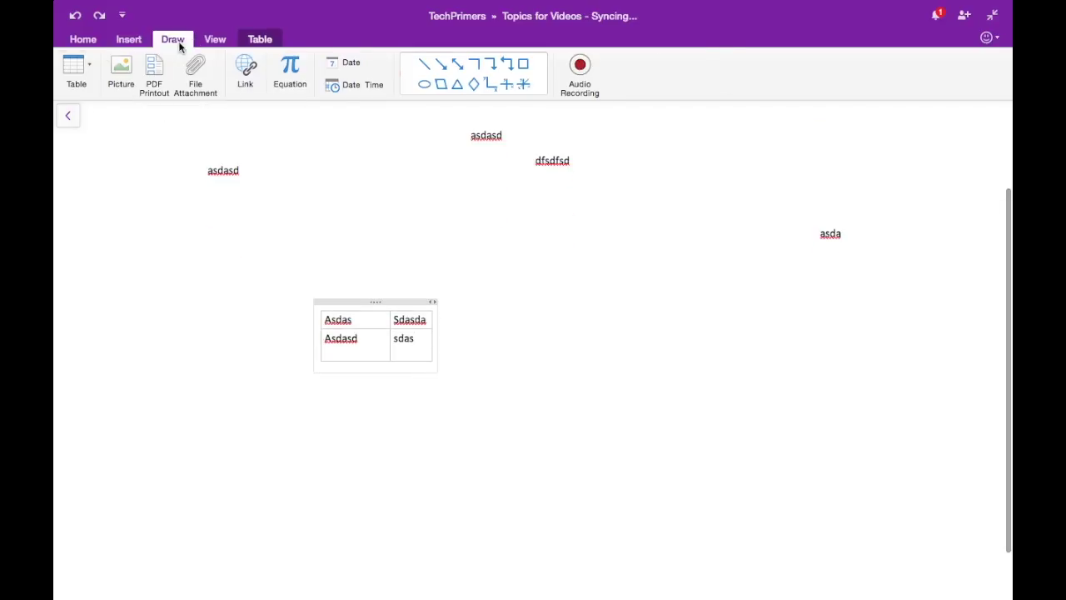
{"action": "left_click", "coordinate": [134, 40]}
{"action": "left_click", "coordinate": [83, 40]}
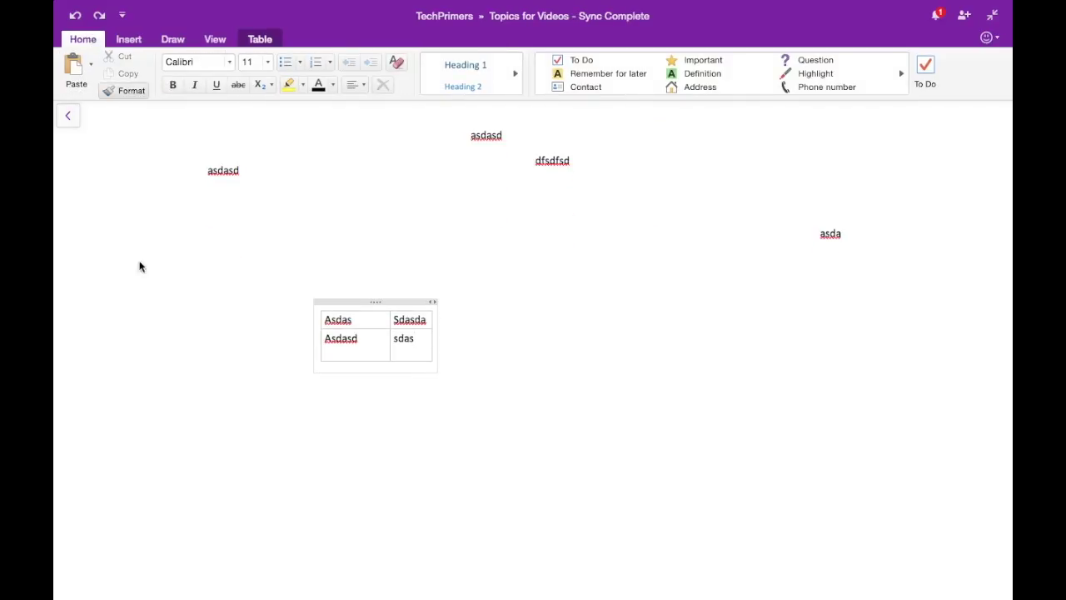
{"action": "left_click", "coordinate": [67, 118]}
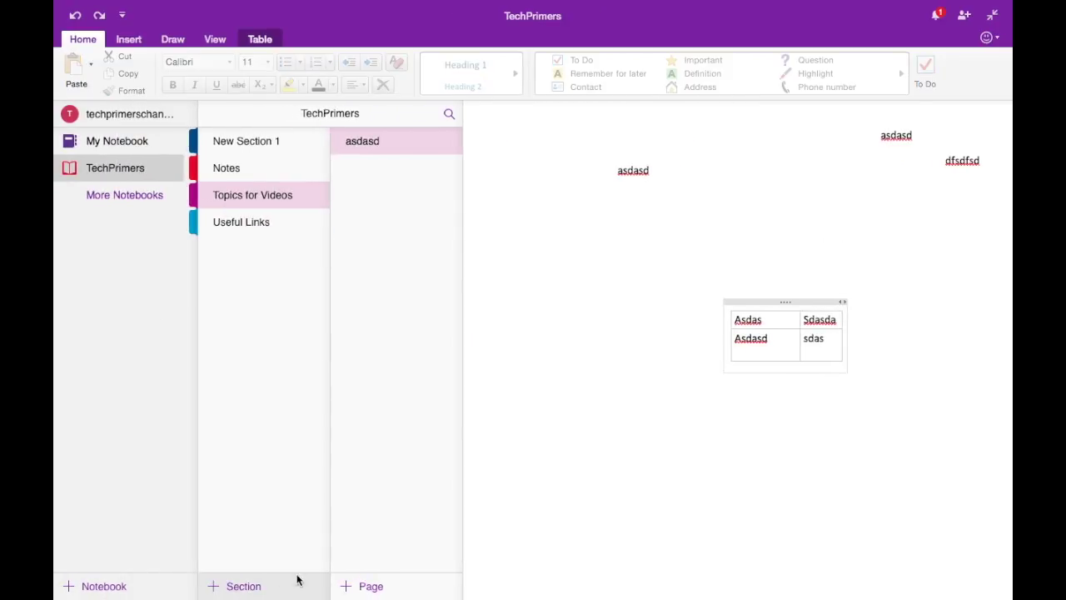
{"action": "left_click", "coordinate": [609, 279]}
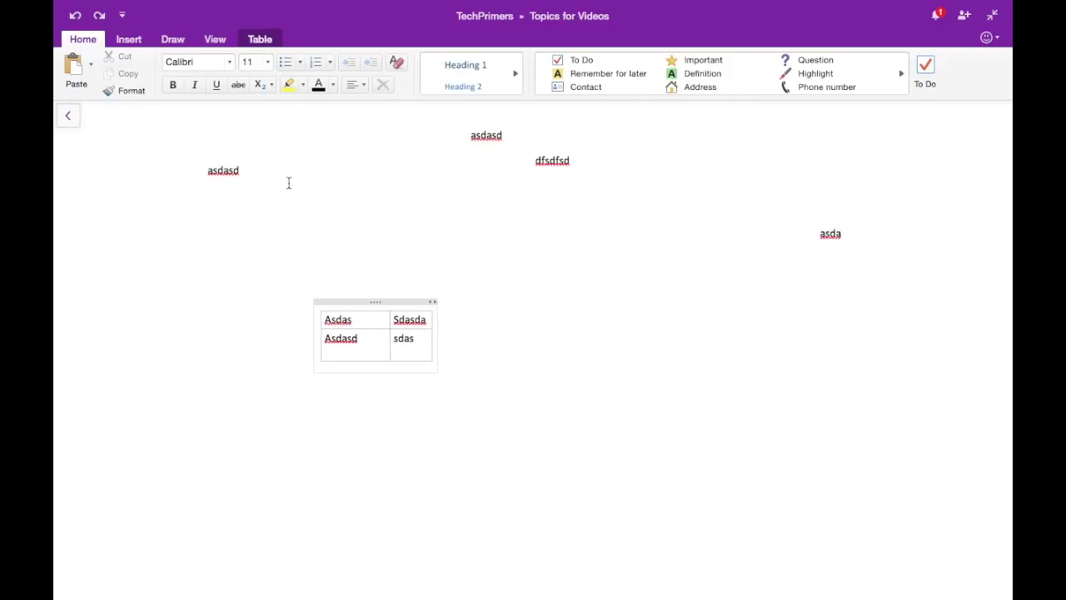
- Set the page's paper colour to the pale pink swatch
{"action": "left_click", "coordinate": [218, 38]}
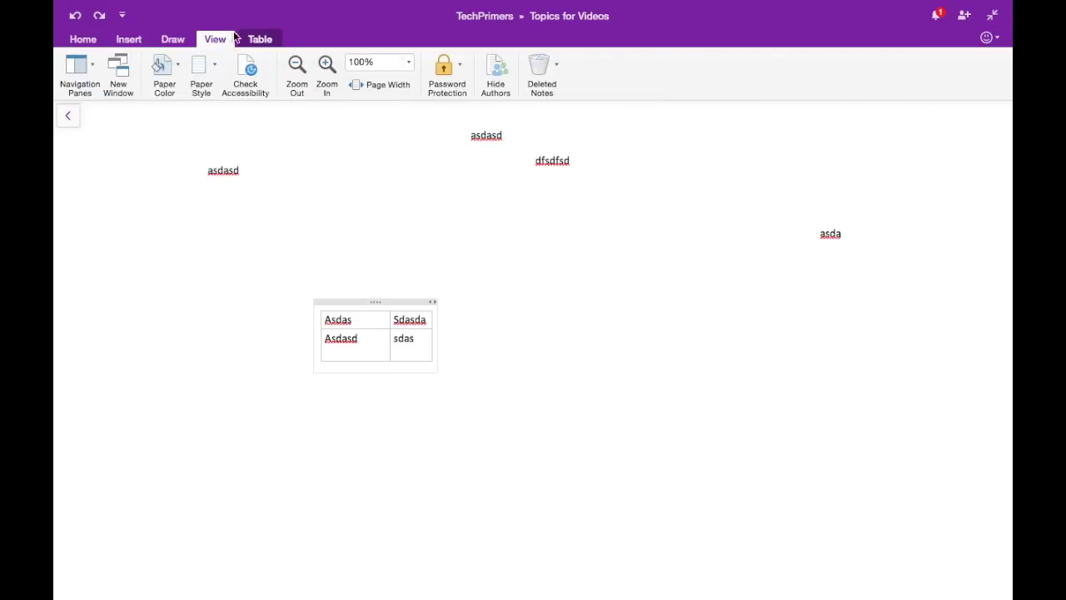
{"action": "left_click", "coordinate": [179, 70]}
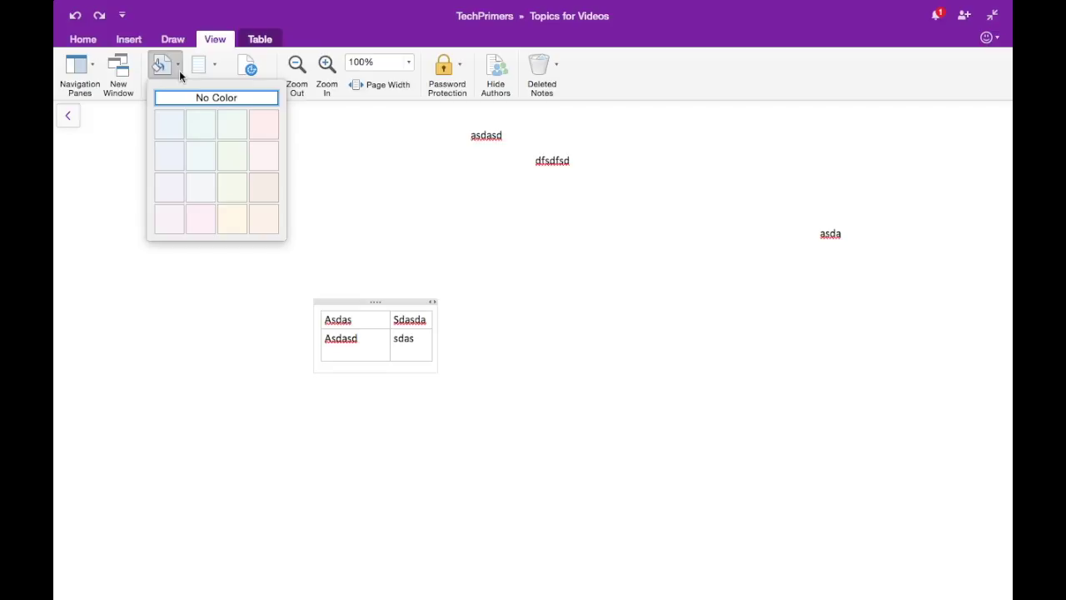
{"action": "left_click", "coordinate": [169, 219]}
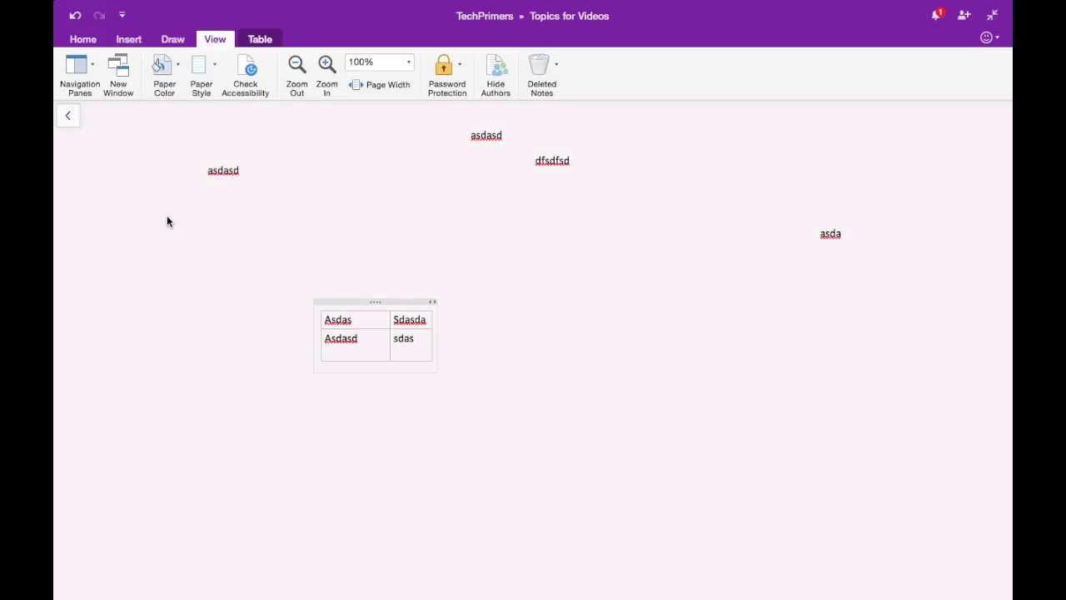
- Return from the Twitter app to full-screen OneNote, show the Draw tools and hide the navigation lists
{"action": "left_click", "coordinate": [64, 121]}
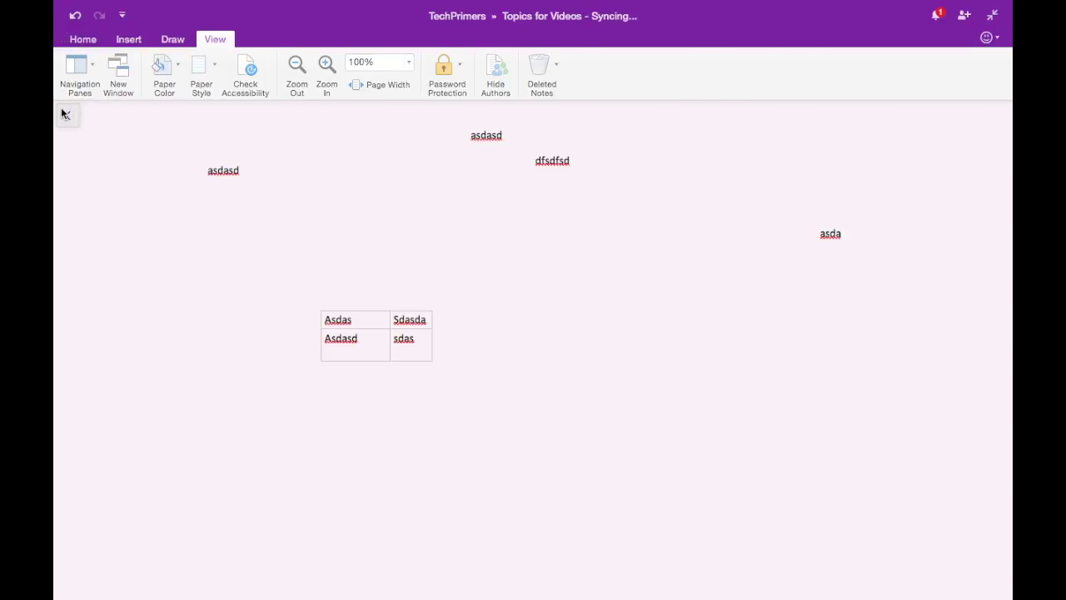
{"action": "key", "text": "ctrl+Right"}
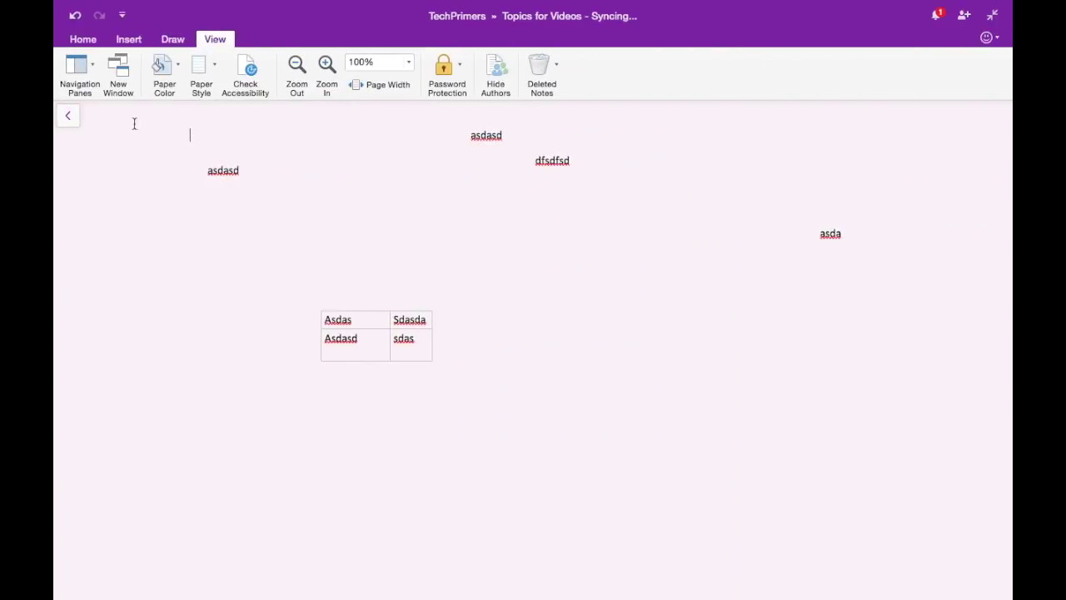
{"action": "left_click", "coordinate": [68, 118]}
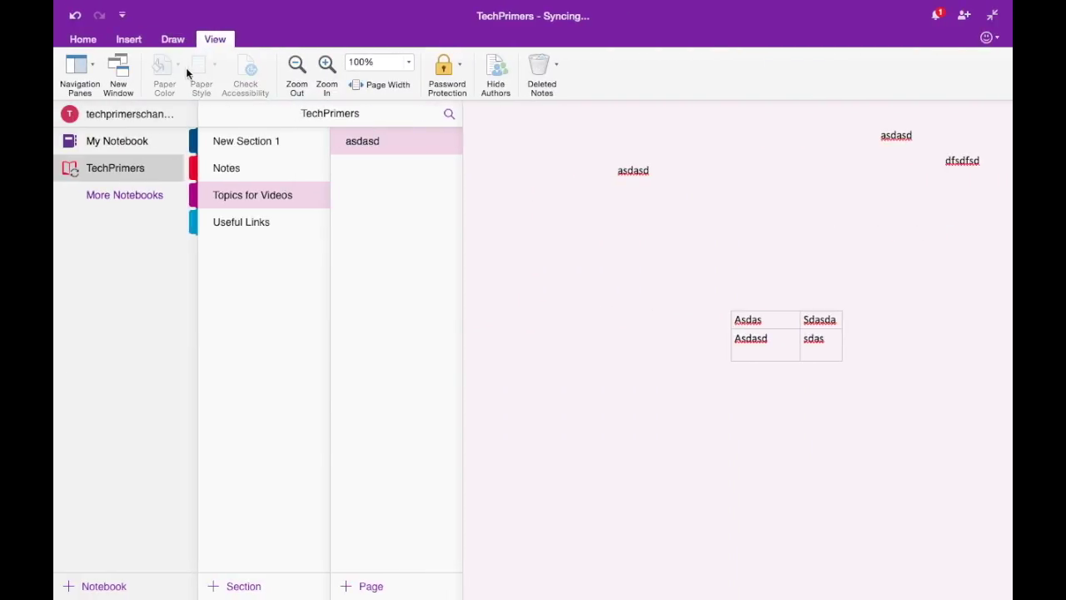
{"action": "left_click", "coordinate": [171, 39]}
{"action": "scroll", "coordinate": [487, 136], "scroll_direction": "right", "scroll_amount": 4}
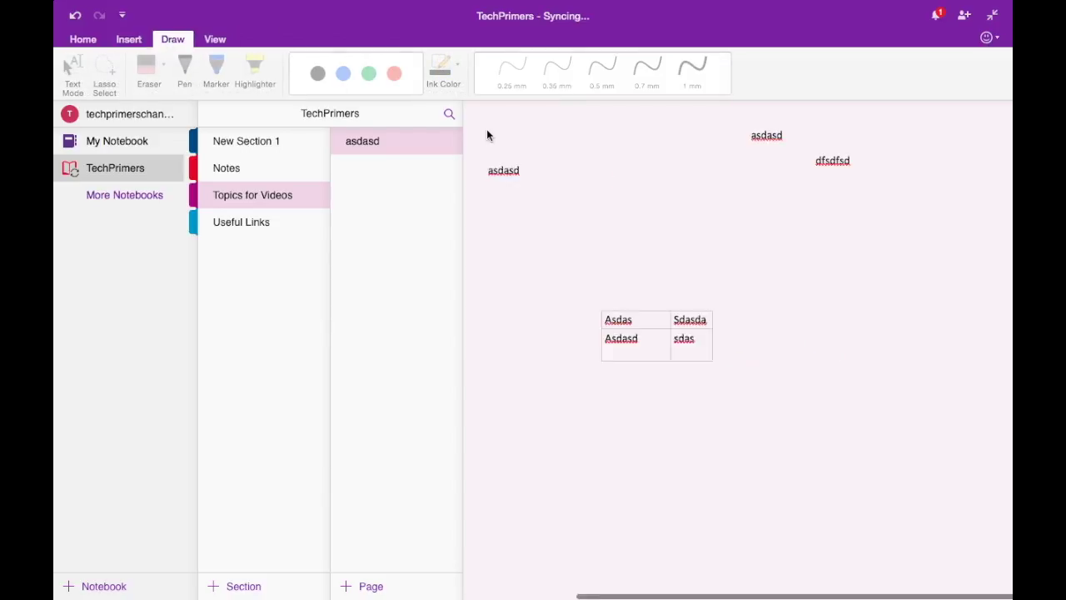
{"action": "left_click", "coordinate": [637, 174]}
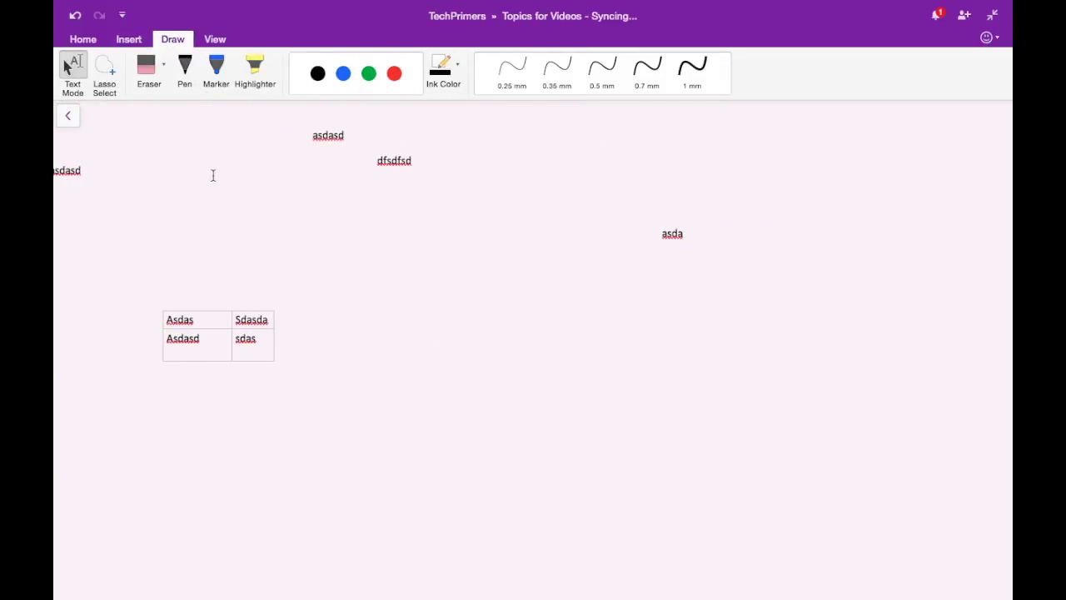
- Handwrite black 0.5 mm pen strokes on the page: a 2, H-like shapes and small hooks
{"action": "left_click", "coordinate": [318, 73]}
{"action": "mouse_move", "coordinate": [383, 265]}
{"action": "left_mouse_down"}
{"action": "mouse_move", "coordinate": [542, 369]}
{"action": "mouse_move", "coordinate": [649, 339]}
{"action": "left_mouse_up"}
{"action": "mouse_move", "coordinate": [511, 180]}
{"action": "left_mouse_down"}
{"action": "mouse_move", "coordinate": [525, 358]}
{"action": "mouse_move", "coordinate": [541, 318]}
{"action": "left_mouse_up"}
{"action": "mouse_move", "coordinate": [562, 211]}
{"action": "left_mouse_down"}
{"action": "mouse_move", "coordinate": [533, 283]}
{"action": "mouse_move", "coordinate": [510, 271]}
{"action": "left_mouse_up"}
{"action": "left_click_drag", "start_coordinate": [624, 239], "coordinate": [623, 280]}
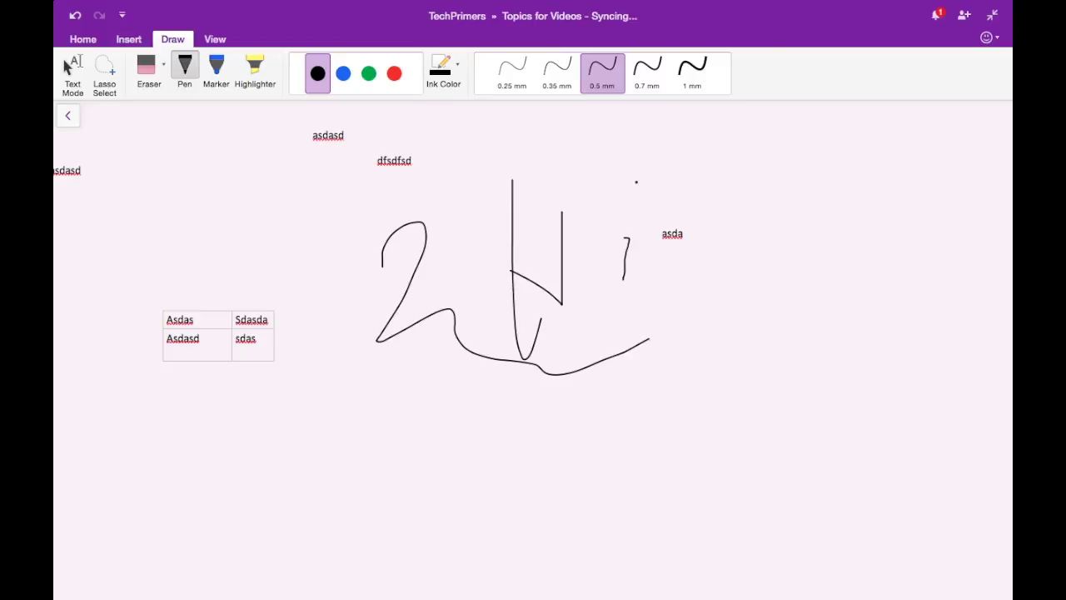
{"action": "left_click_drag", "start_coordinate": [633, 185], "coordinate": [614, 200]}
- Look through the View, Insert and Home tools, glance at the account panel, and reshow the navigation lists
{"action": "left_click", "coordinate": [225, 41]}
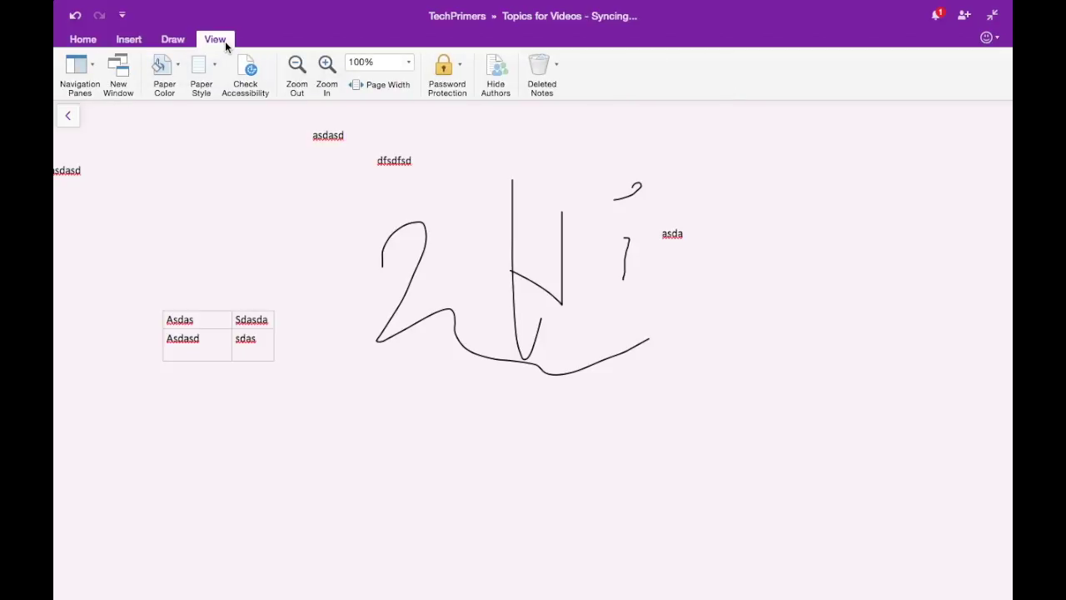
{"action": "left_click", "coordinate": [126, 40]}
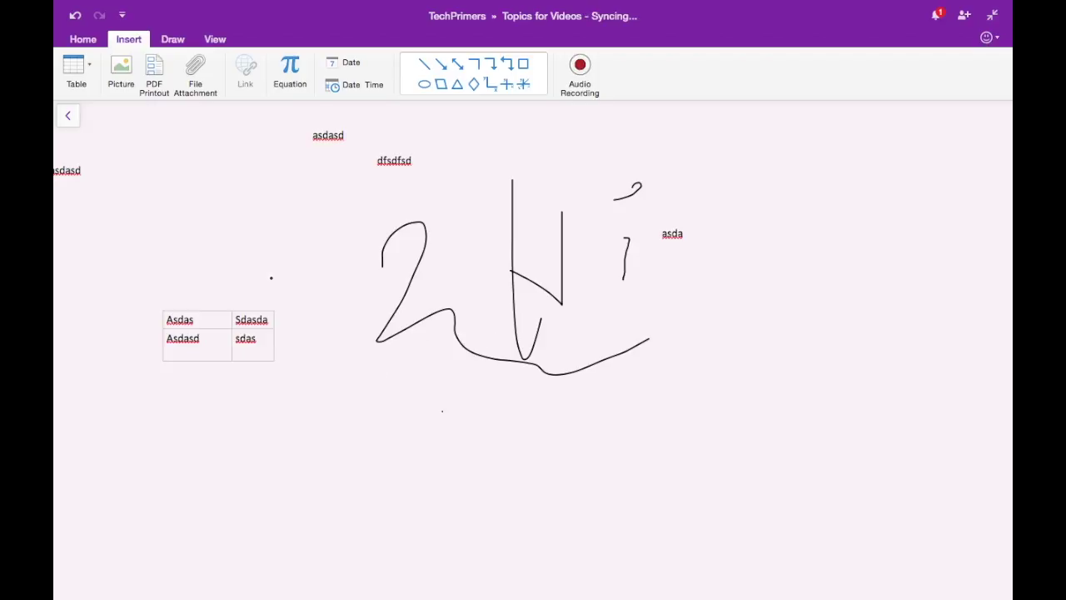
{"action": "left_click", "coordinate": [98, 44]}
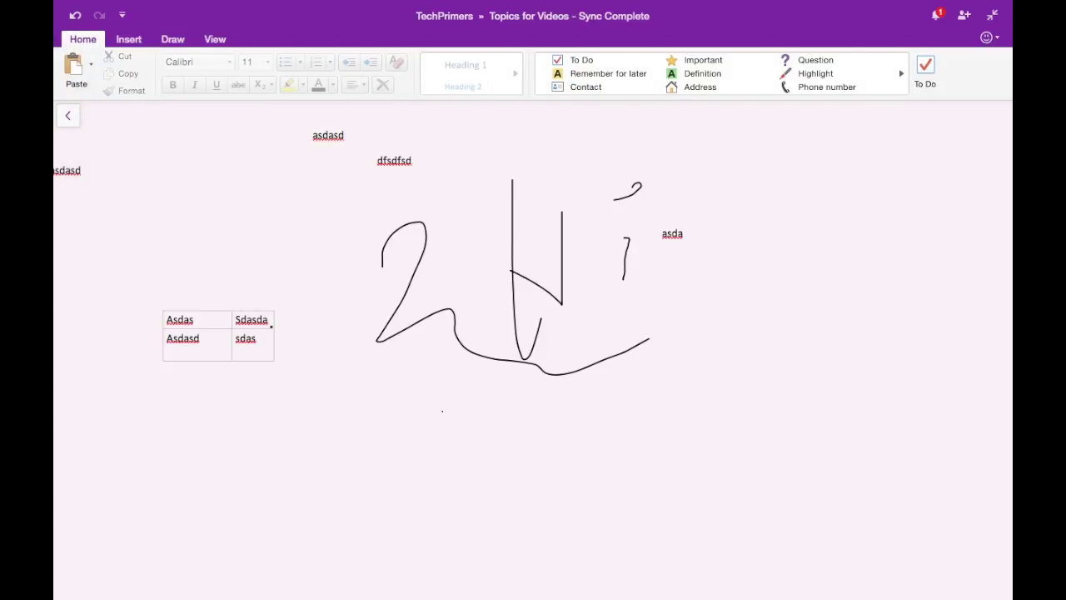
{"action": "left_click", "coordinate": [70, 115]}
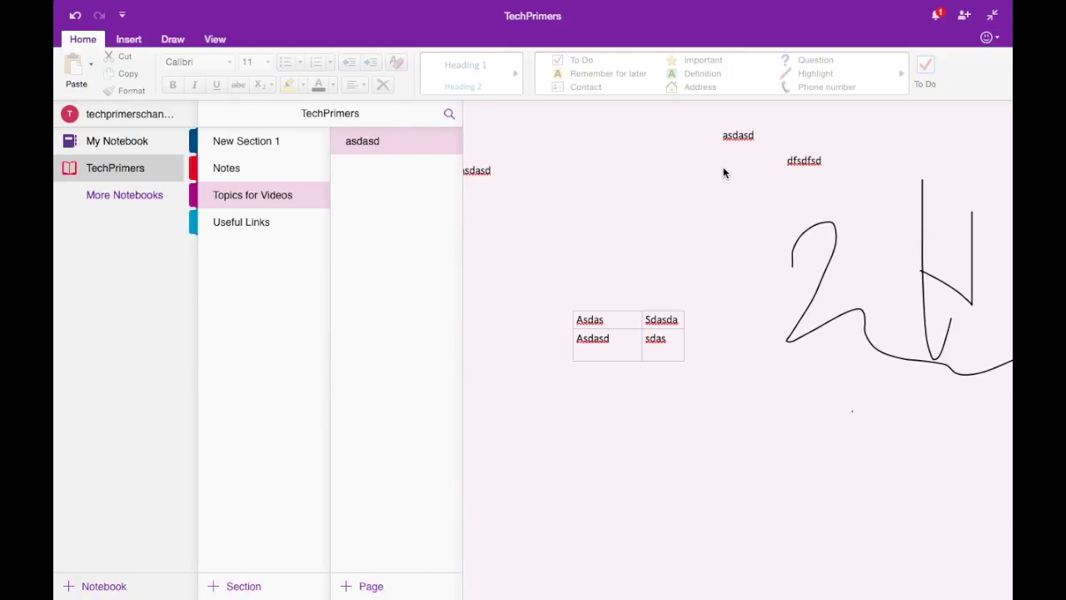
{"action": "scroll", "coordinate": [569, 177], "scroll_direction": "up", "scroll_amount": 5}
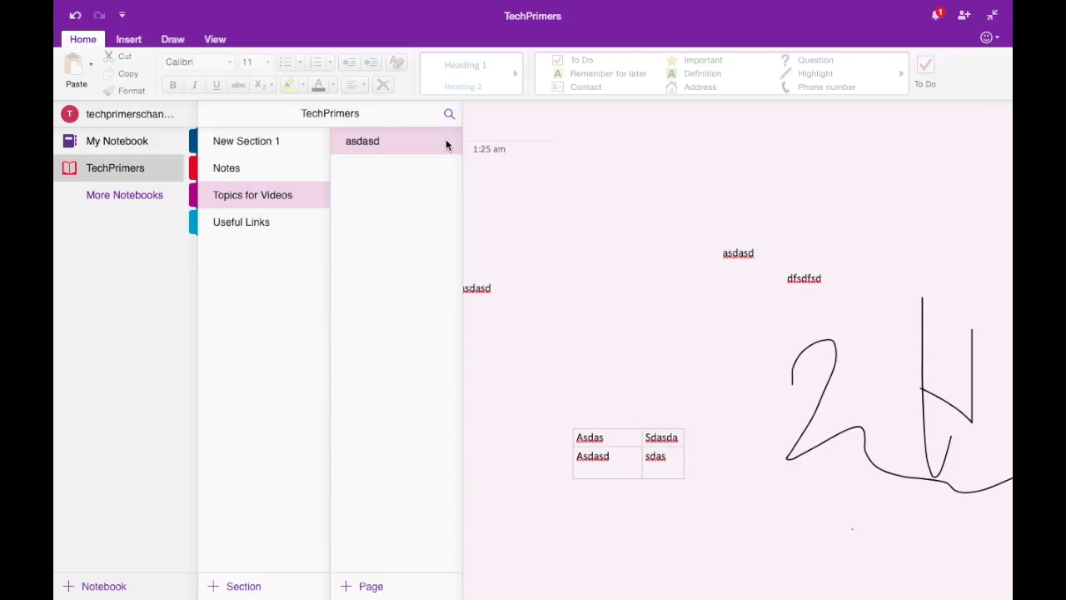
{"action": "left_click", "coordinate": [162, 115]}
{"action": "left_click", "coordinate": [602, 250]}
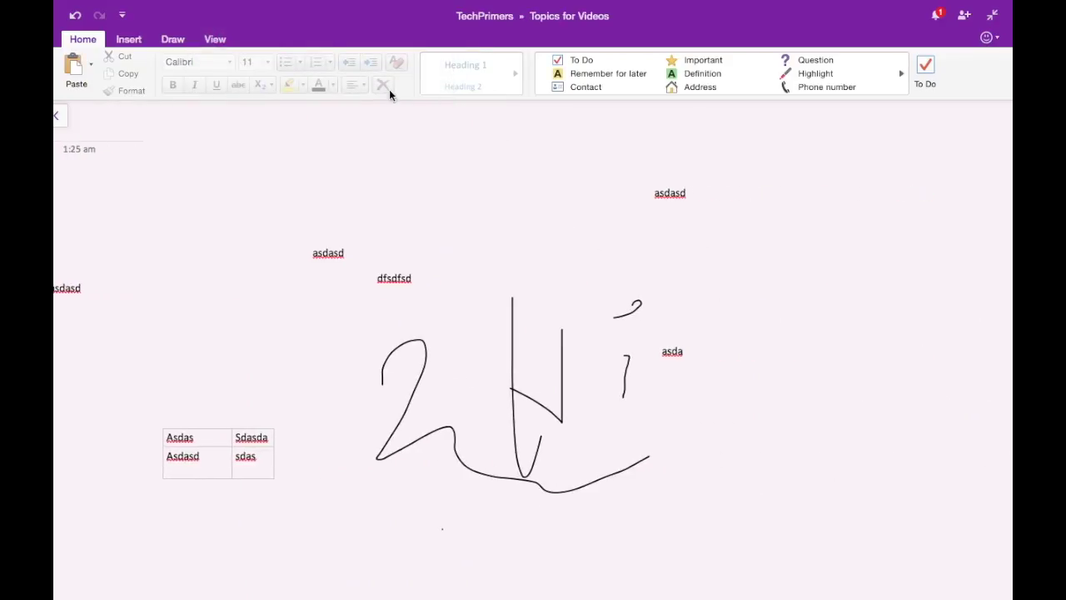
{"action": "left_click", "coordinate": [68, 115]}
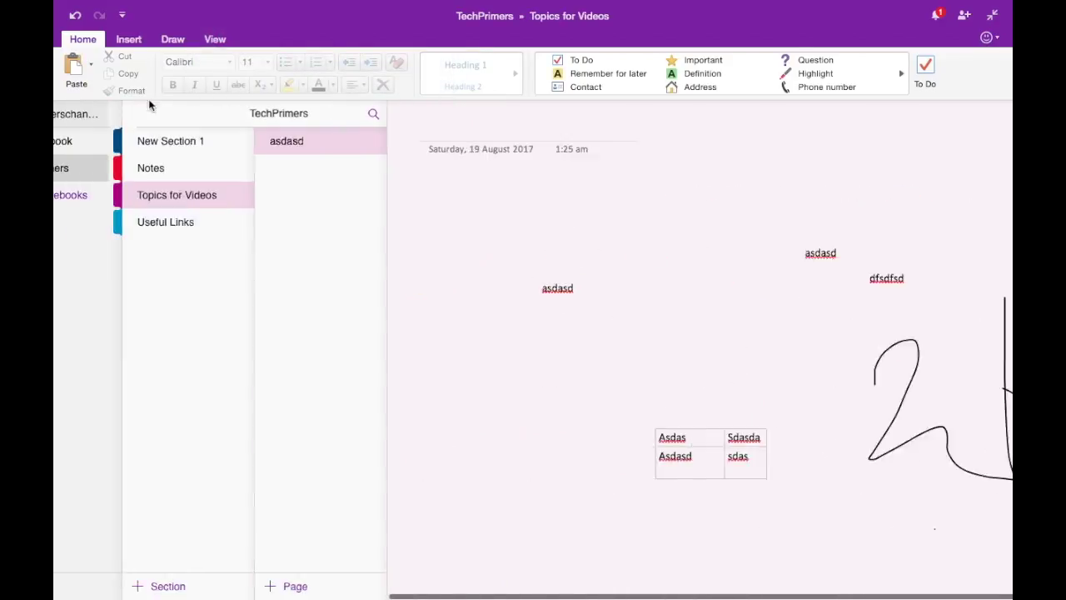
{"action": "left_click", "coordinate": [449, 113]}
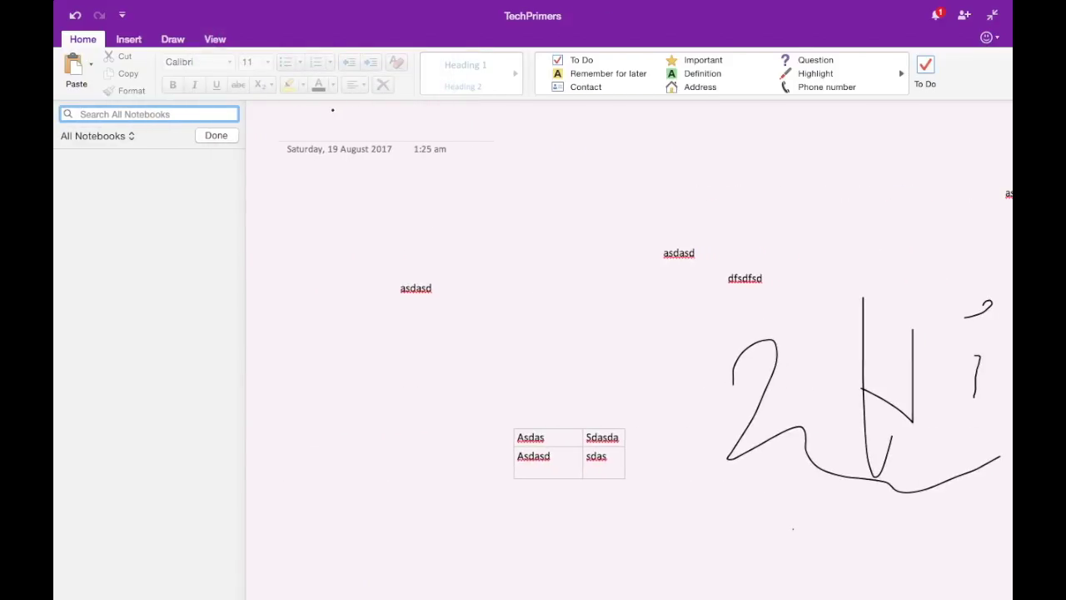
{"action": "type", "text": "some"}
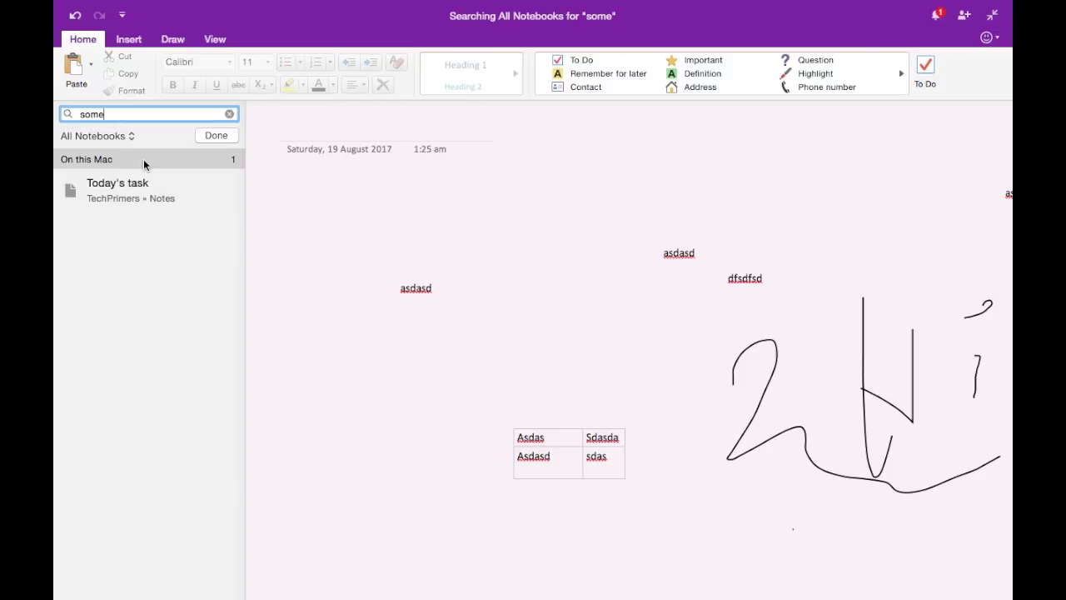
{"action": "left_click", "coordinate": [125, 214]}
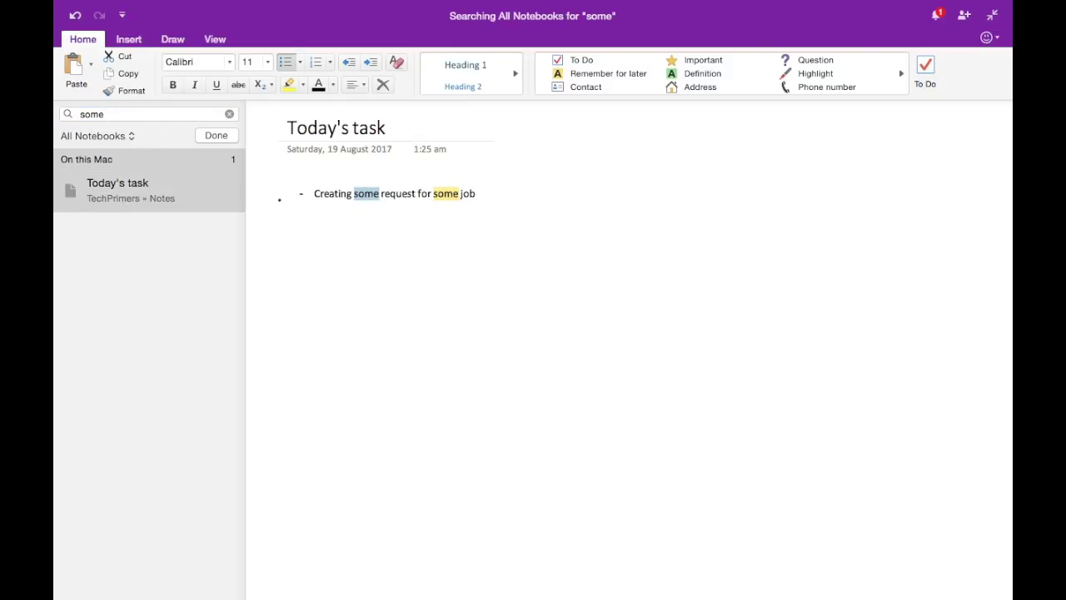
{"action": "left_click", "coordinate": [201, 114]}
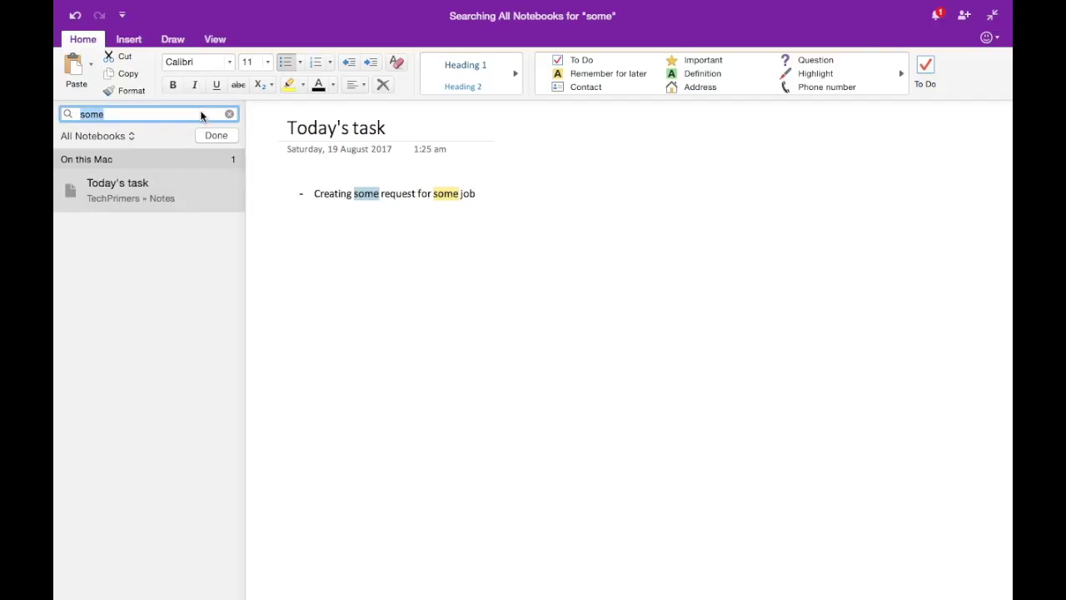
{"action": "type", "text": "asd"}
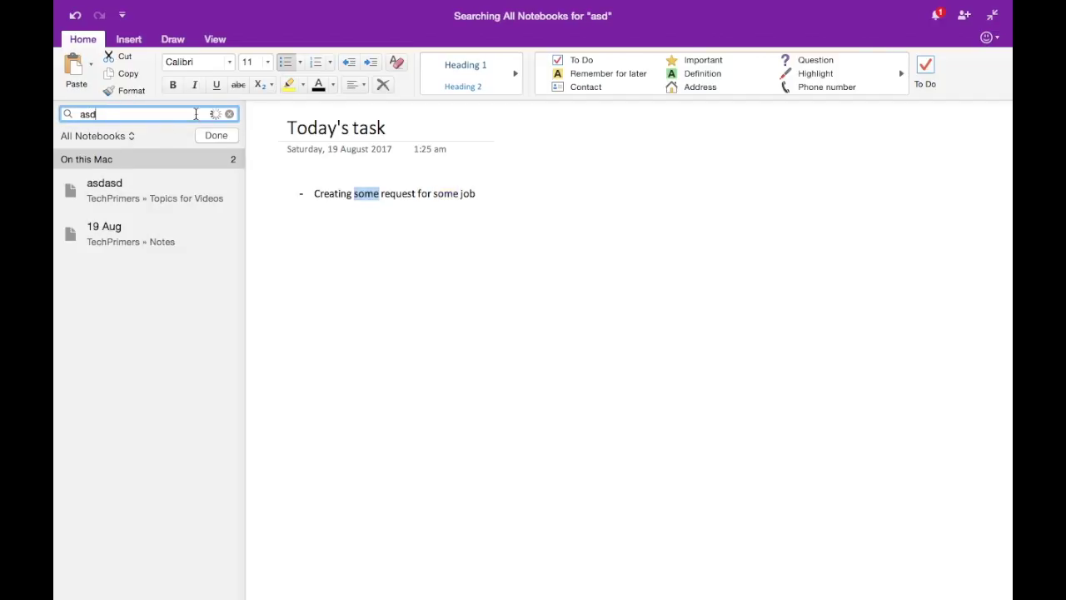
{"action": "left_click", "coordinate": [131, 233]}
{"action": "left_click", "coordinate": [133, 196]}
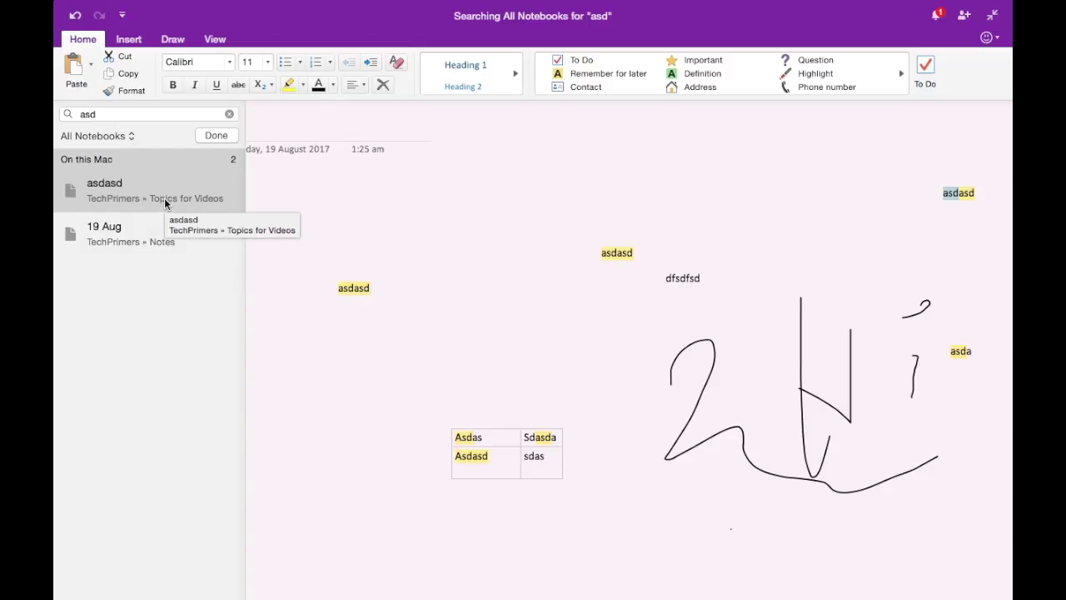
{"action": "left_click", "coordinate": [128, 111]}
{"action": "left_click", "coordinate": [231, 113]}
{"action": "left_click", "coordinate": [216, 135]}
{"action": "left_click", "coordinate": [64, 115]}
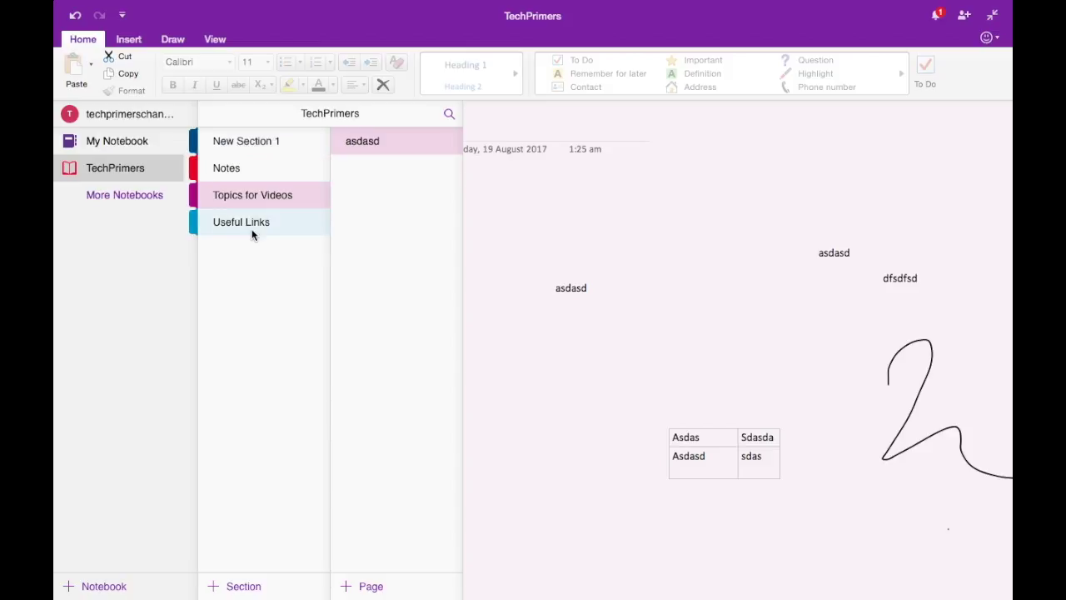
- Browse Notes, Topics for Videos and New Section 1, then open Notes' 17th Aug page with navigation showing
{"action": "left_click", "coordinate": [214, 167]}
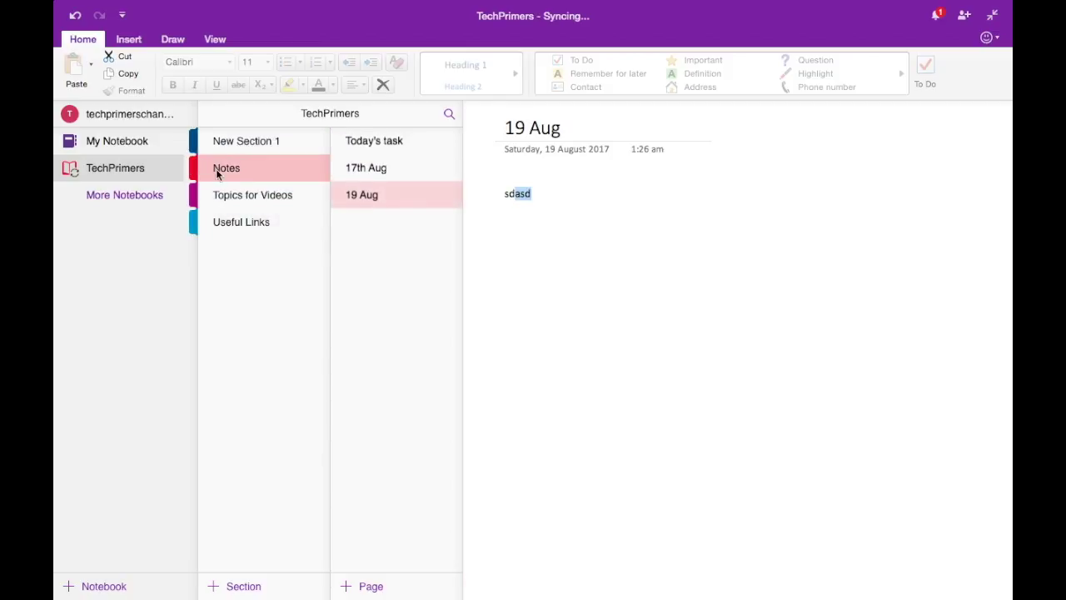
{"action": "left_click", "coordinate": [232, 190]}
{"action": "left_click", "coordinate": [246, 141]}
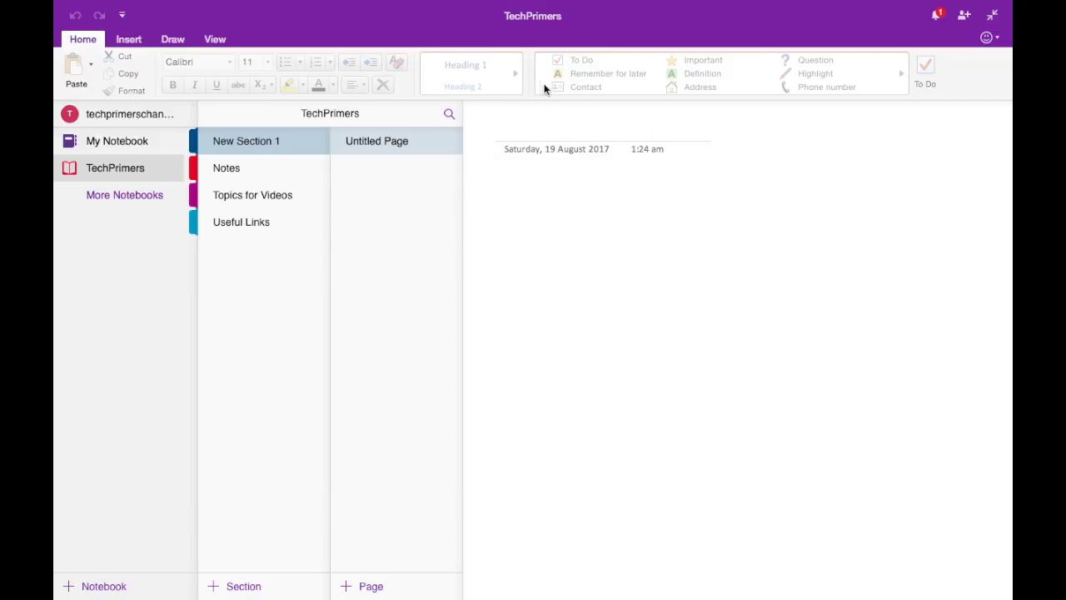
{"action": "left_click", "coordinate": [294, 177]}
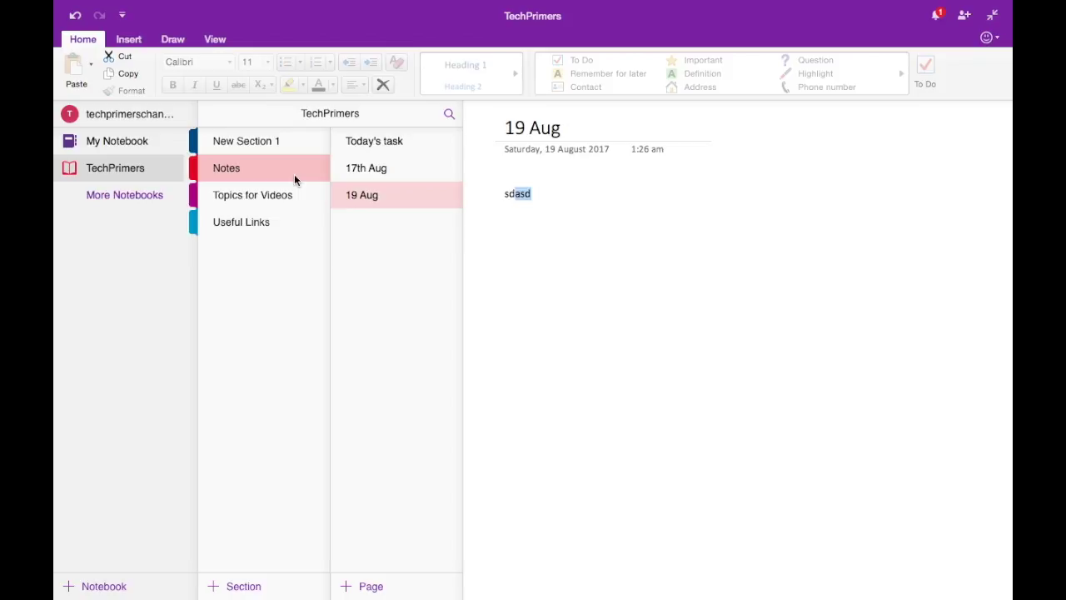
{"action": "left_click", "coordinate": [366, 168]}
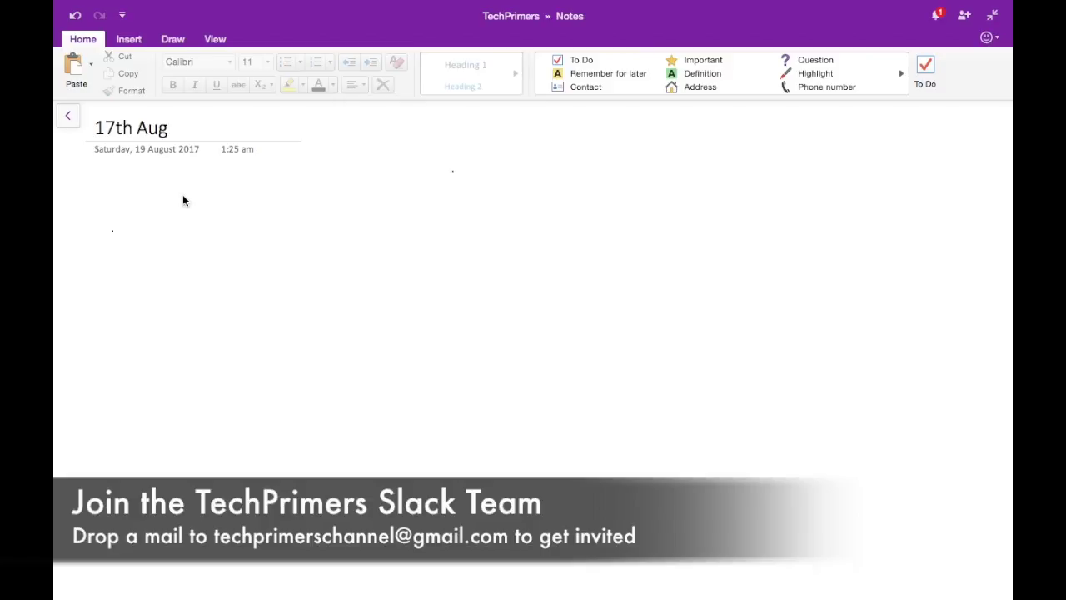
{"action": "left_click", "coordinate": [70, 120]}
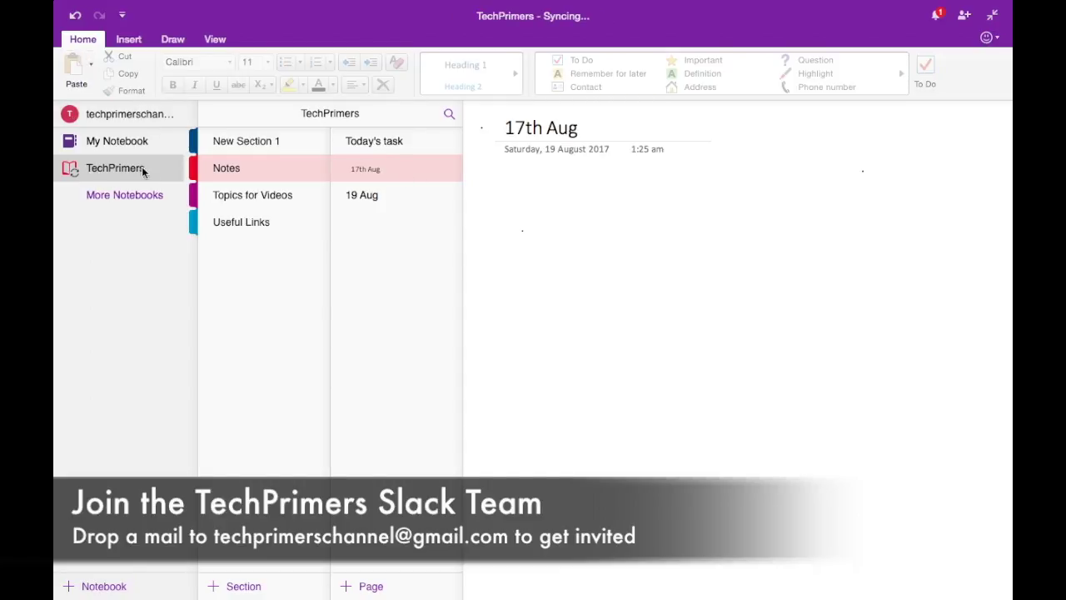
- Cancel a new notebook started from More Notebooks, then move via New Section 1 to Useful Links
{"action": "left_click", "coordinate": [112, 196]}
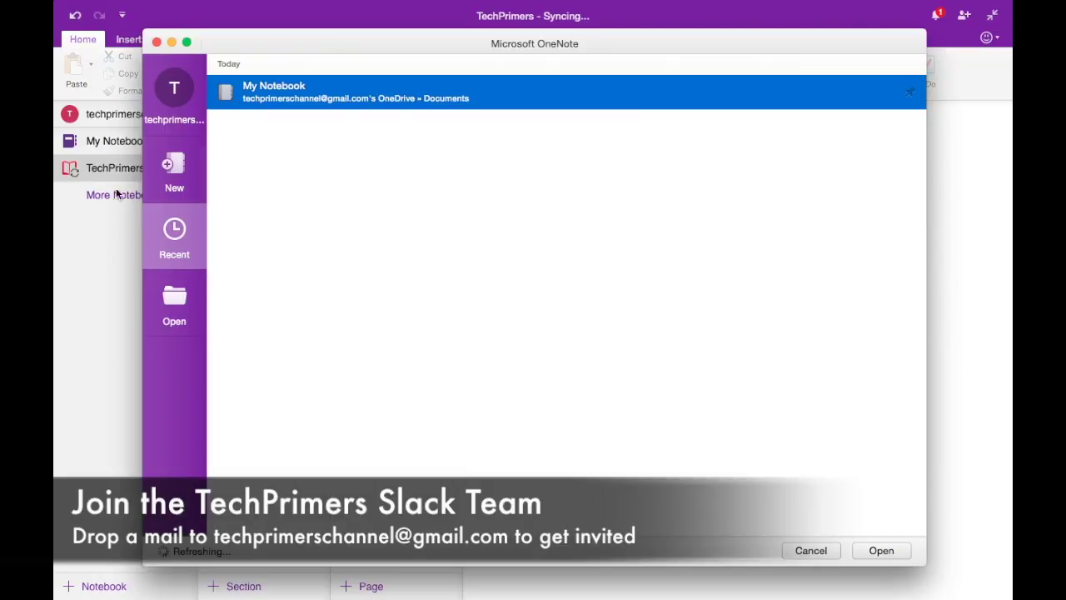
{"action": "left_click", "coordinate": [182, 190]}
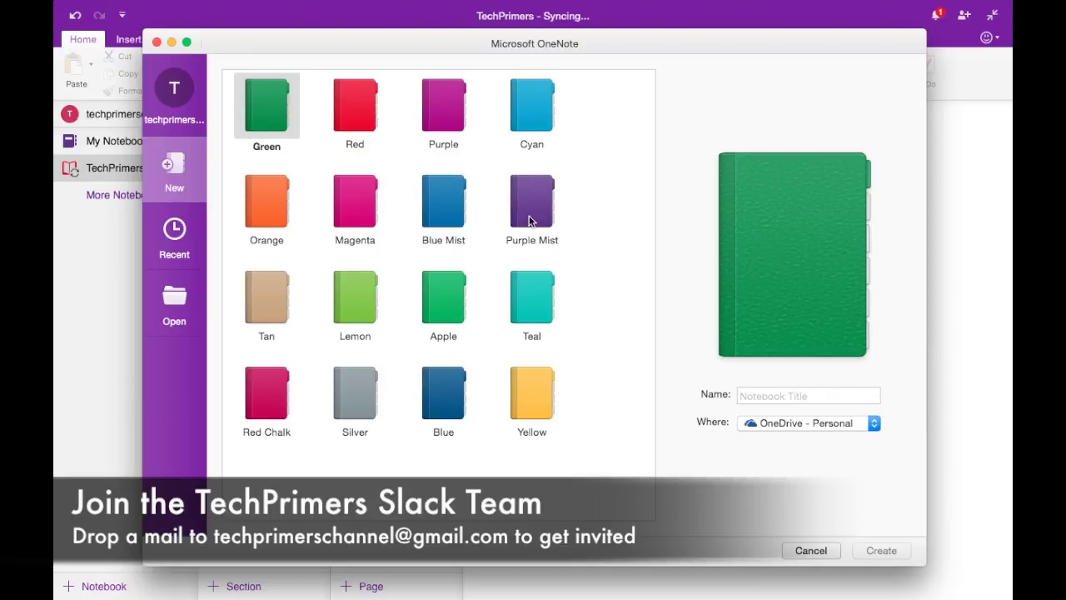
{"action": "left_click", "coordinate": [814, 551]}
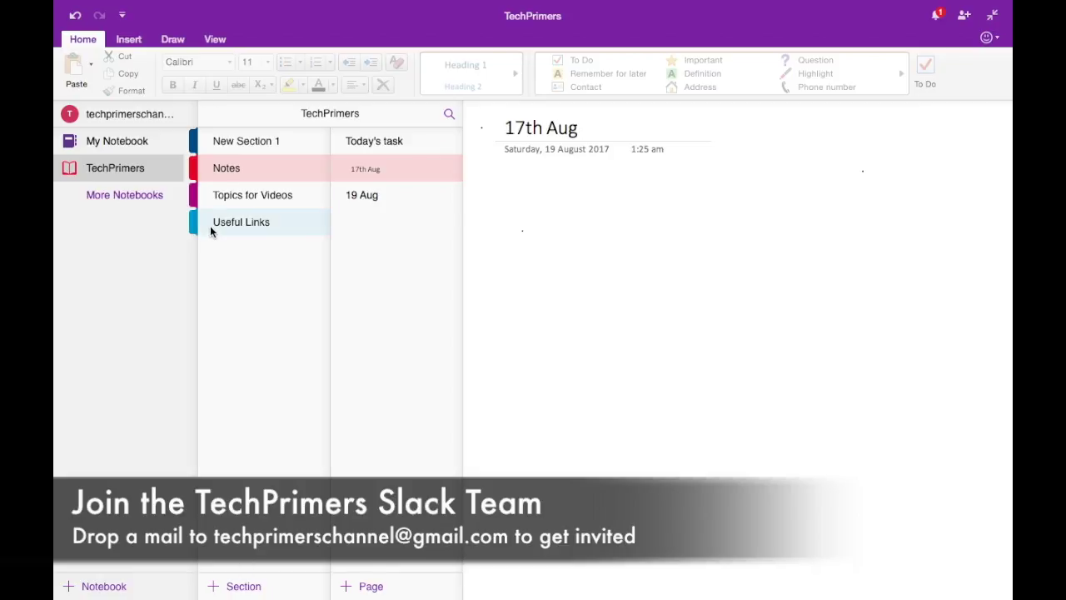
{"action": "left_click", "coordinate": [275, 144]}
{"action": "left_click", "coordinate": [277, 220]}
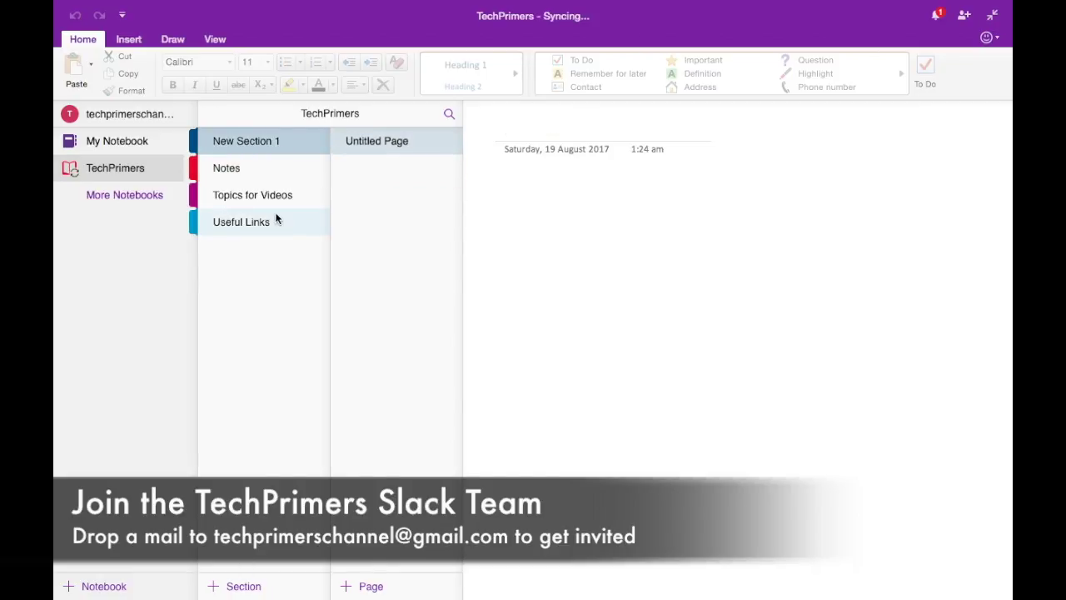